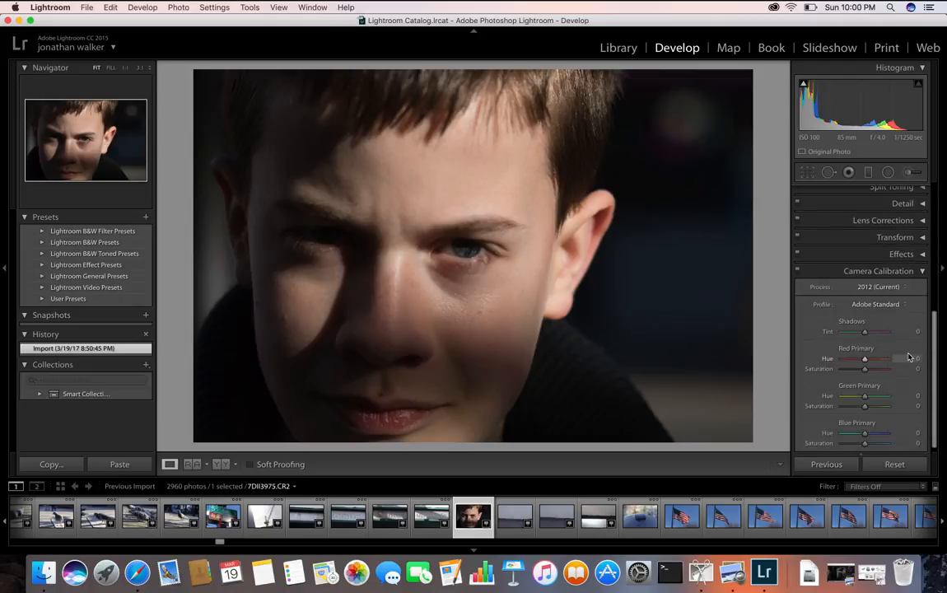
Step: Set the portrait's Dehaze Amount to -35 and its Saturation to -100
left_click(921, 254)
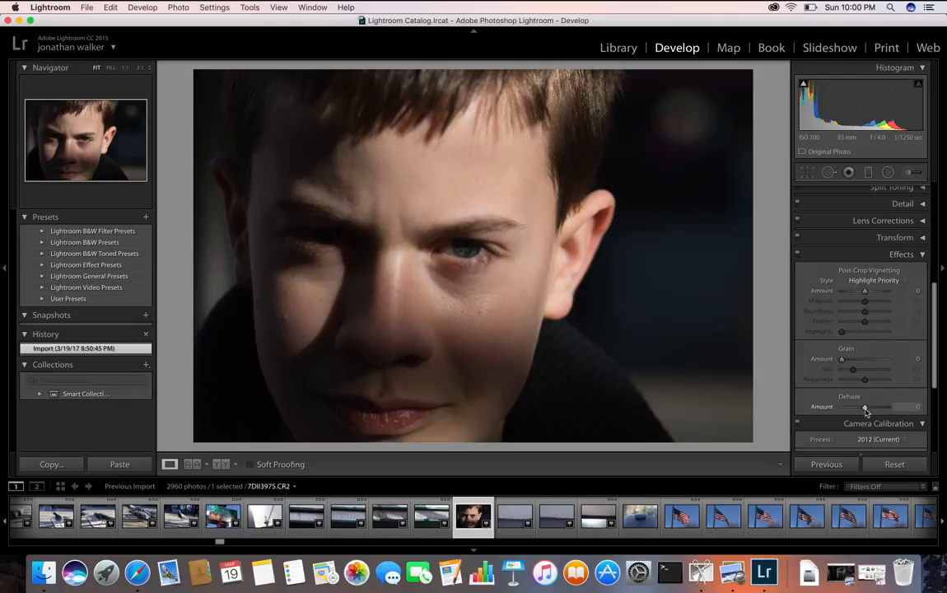
left_click_drag(866, 409, 856, 411)
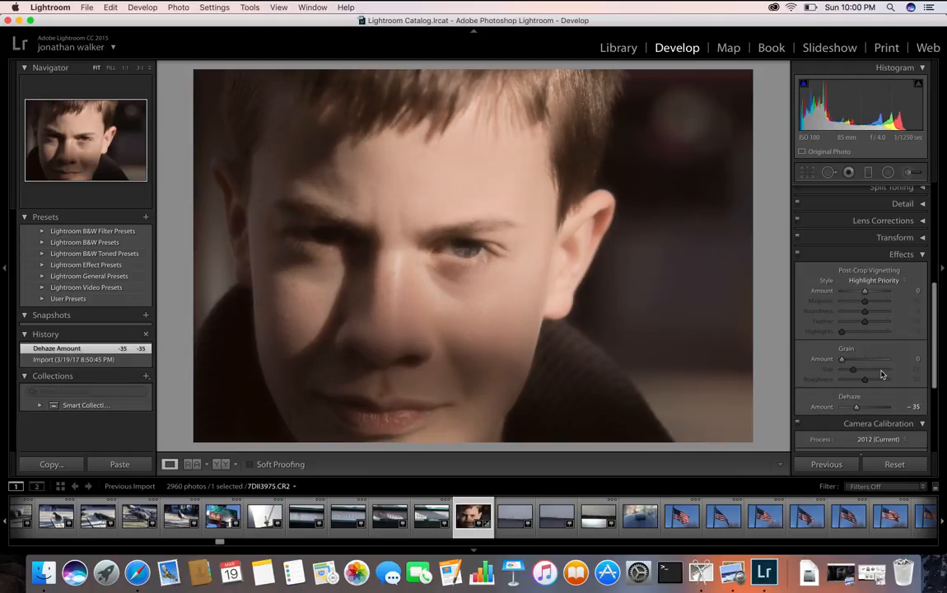
scroll(876, 378, "up", 10)
mouse_move(828, 385)
left_mouse_down()
mouse_move(813, 385)
mouse_move(819, 391)
left_mouse_up()
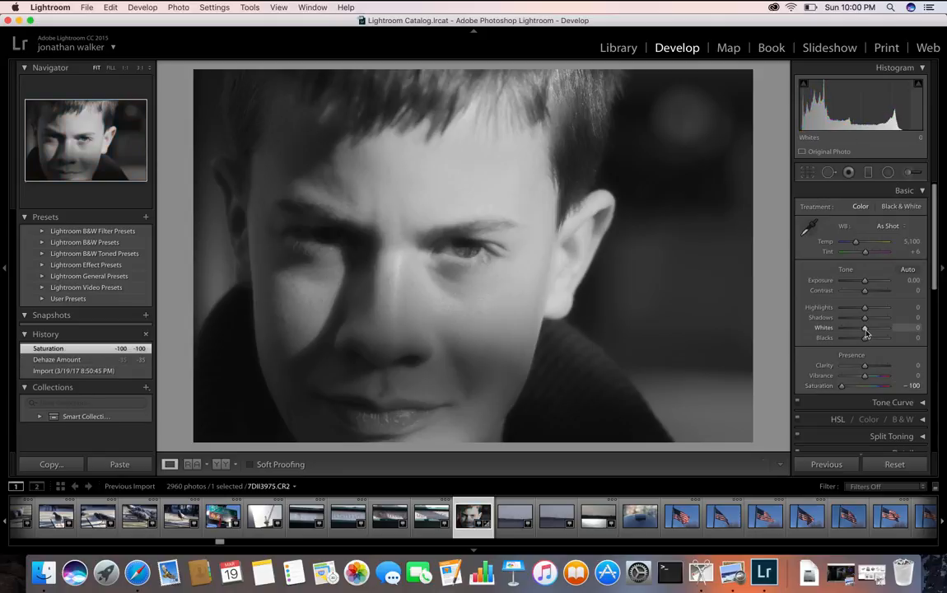
Step: Adjust the portrait's tone to Highlights -61, Shadows -40, Whites +32, Blacks +58 and Exposure +0.30
mouse_move(864, 327)
left_mouse_down()
mouse_move(886, 331)
mouse_move(849, 321)
mouse_move(874, 325)
mouse_move(858, 323)
mouse_move(874, 309)
mouse_move(850, 310)
mouse_move(876, 328)
mouse_move(859, 340)
mouse_move(889, 338)
mouse_move(866, 329)
left_mouse_up()
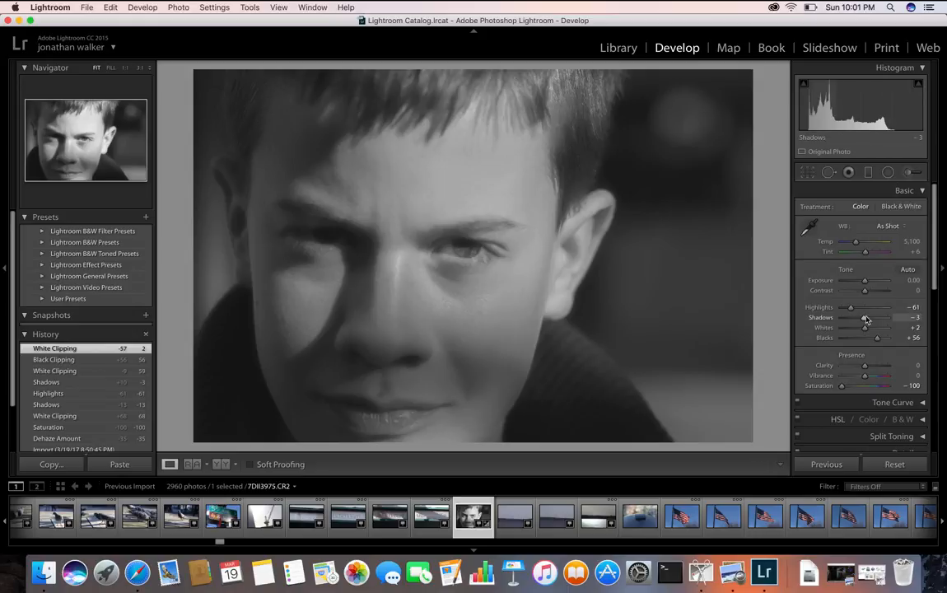
mouse_move(867, 318)
left_mouse_down()
mouse_move(879, 343)
mouse_move(874, 331)
left_mouse_up()
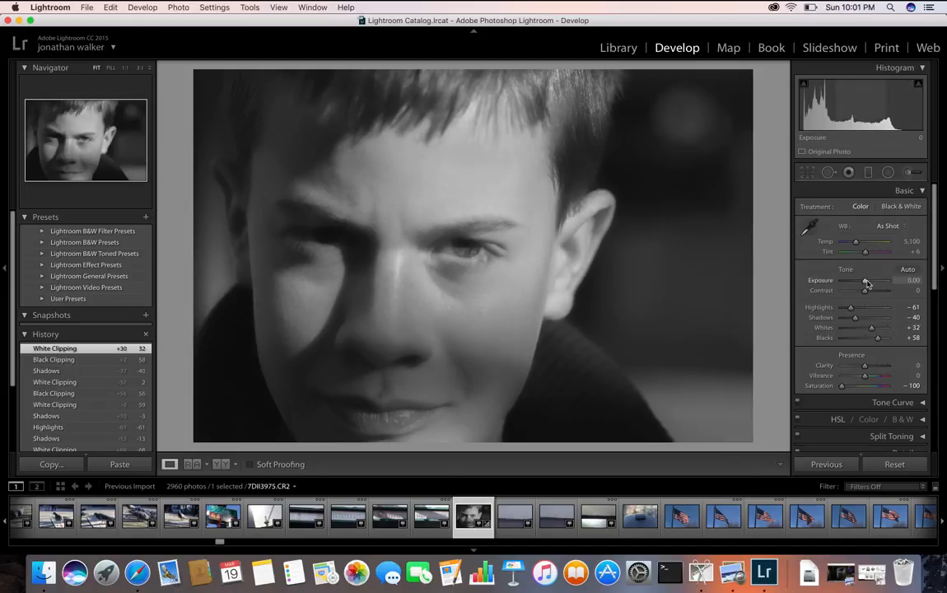
left_click_drag(866, 284, 865, 280)
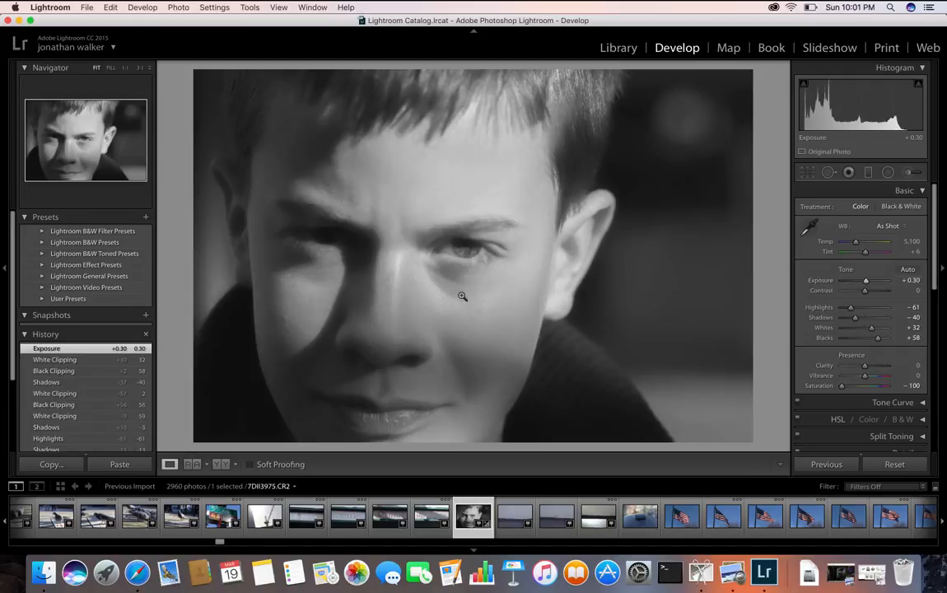
Step: Examine the skin detail around the portrait's eye and nose at 1:1 and return to the fitted view
left_click(464, 257)
left_click_drag(424, 322, 535, 192)
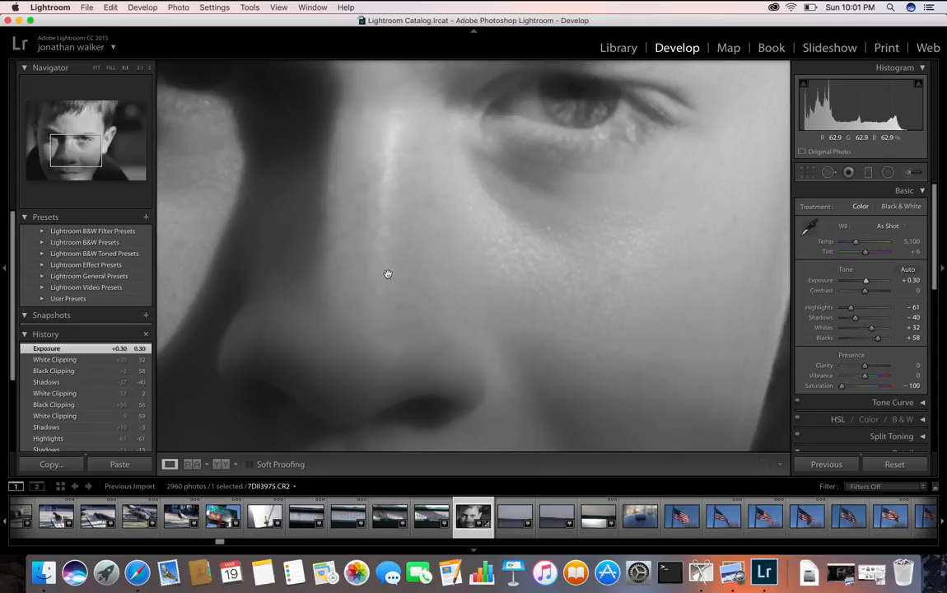
left_click(409, 248)
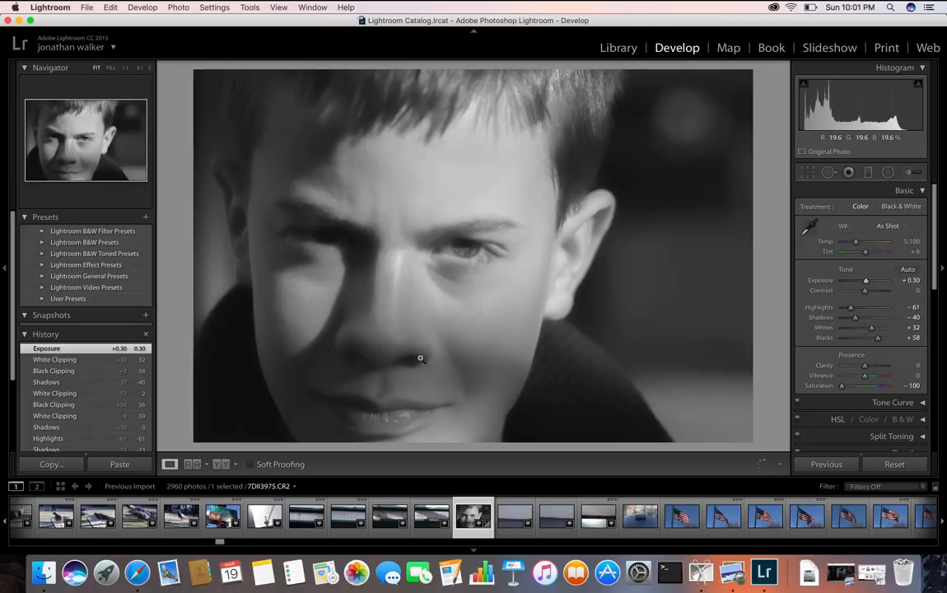
left_click(440, 293)
left_click(439, 290)
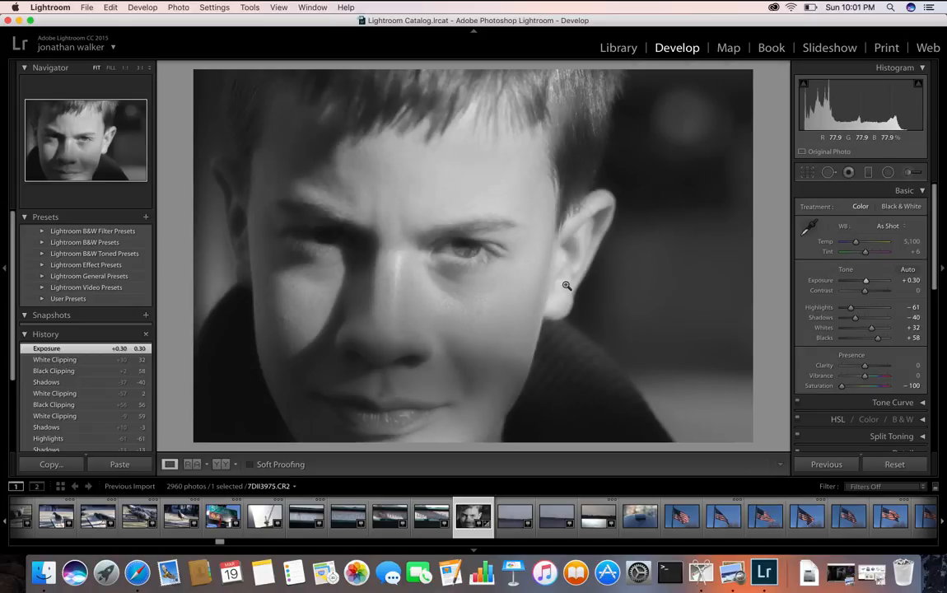
Step: Show the previous import's photos as a thumbnail grid in the Library module
scroll(480, 514, "down", 5)
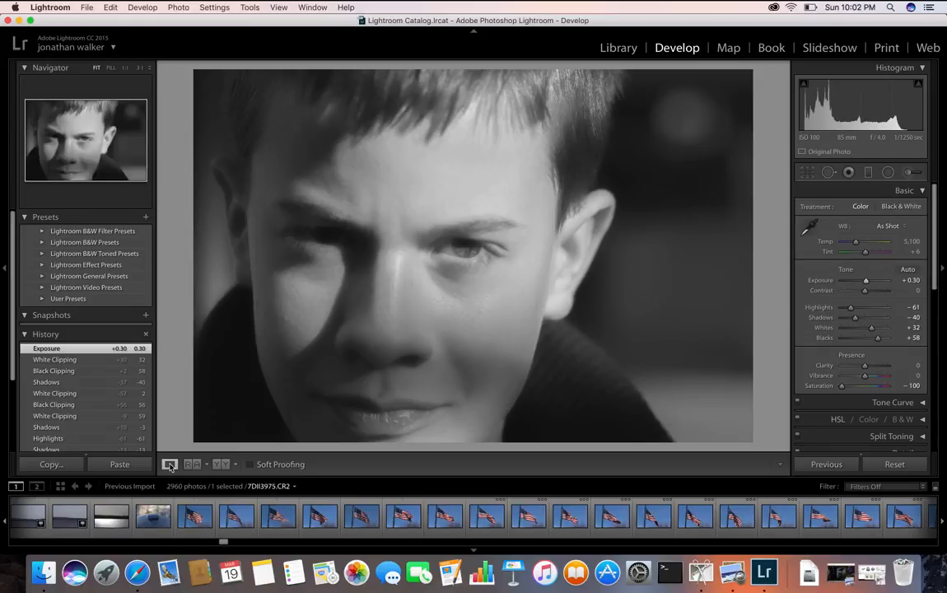
left_click(623, 47)
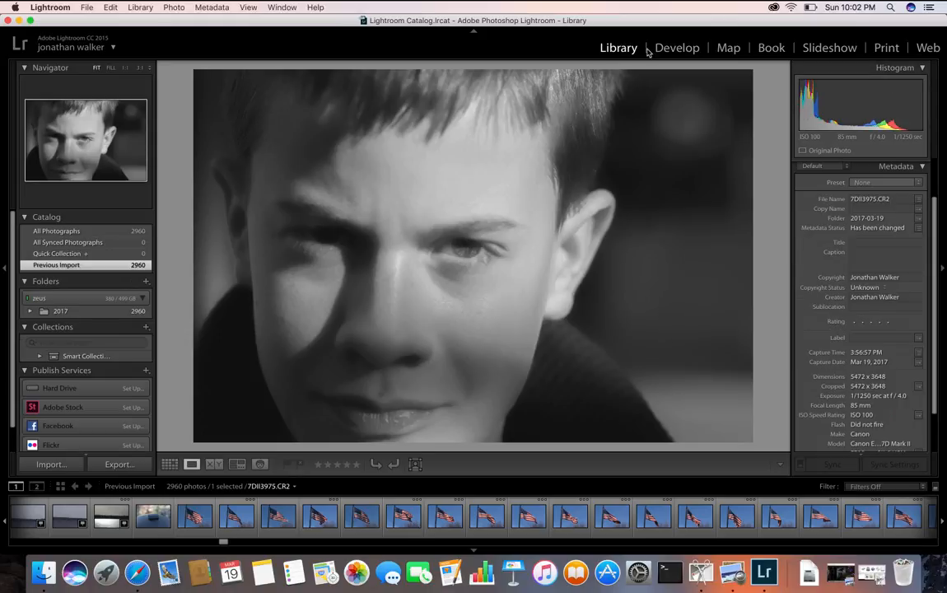
left_click(169, 464)
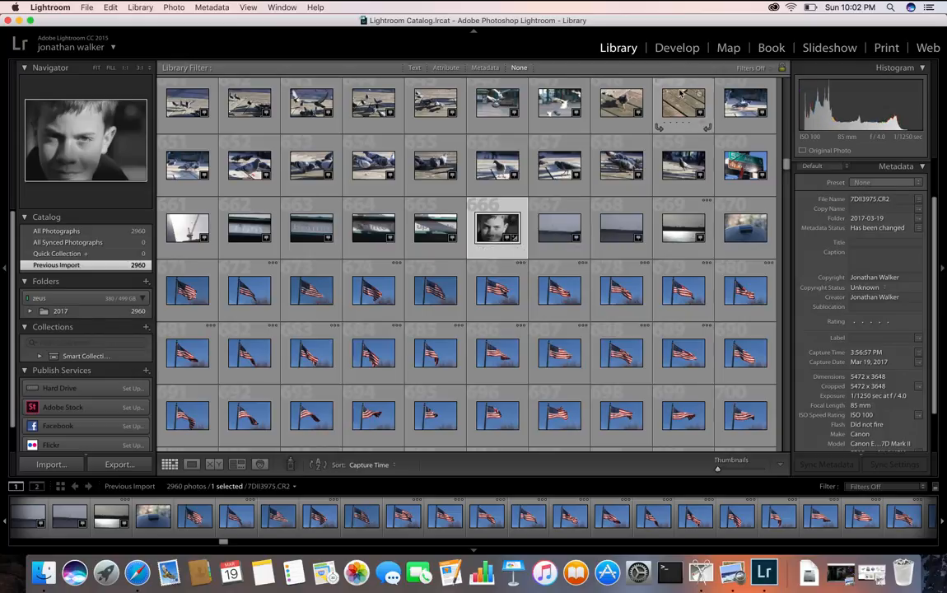
Step: Browse the imported thumbnails and open the first flag photo after the portrait in Loupe view
scroll(673, 212, "down", 20)
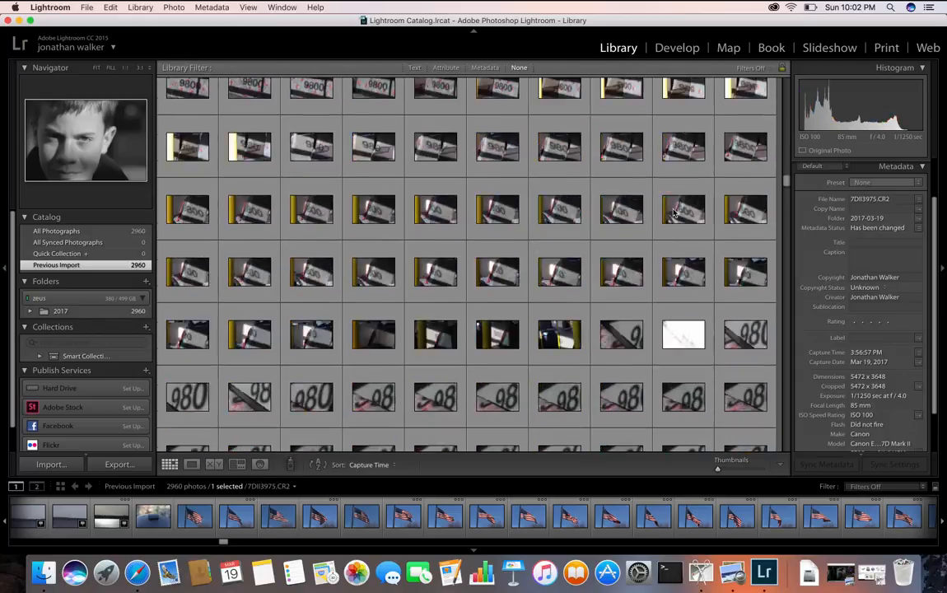
scroll(672, 212, "down", 20)
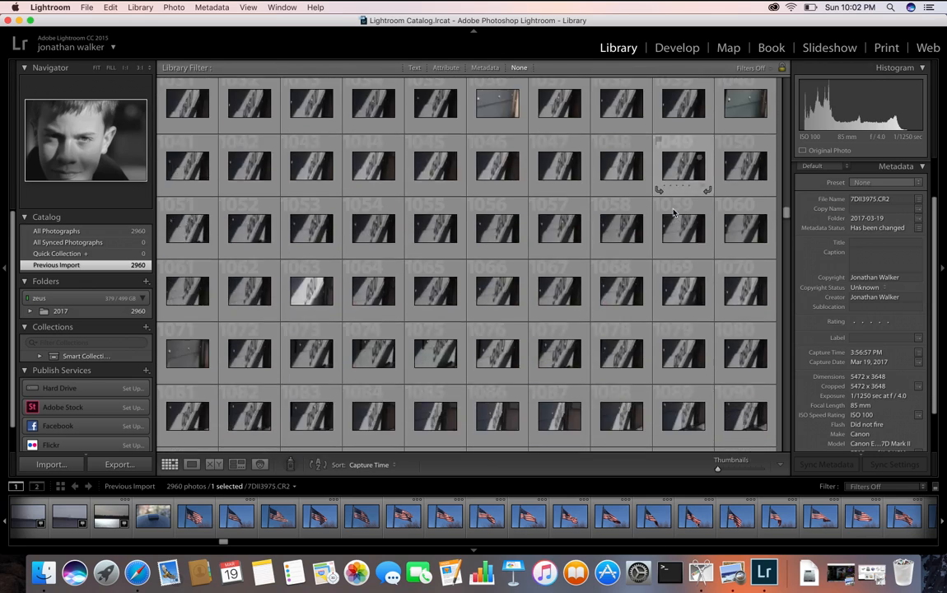
scroll(673, 213, "down", 20)
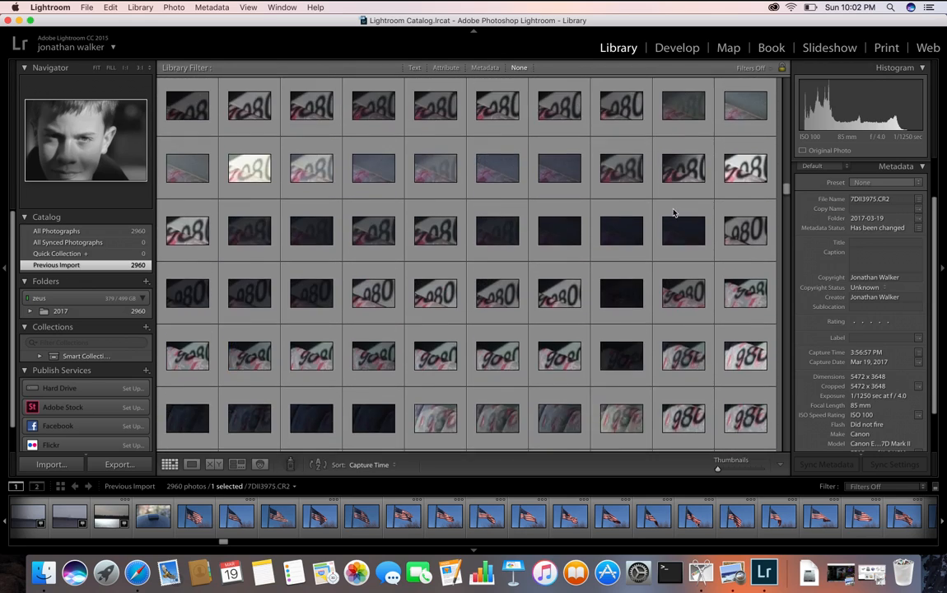
scroll(672, 212, "up", 20)
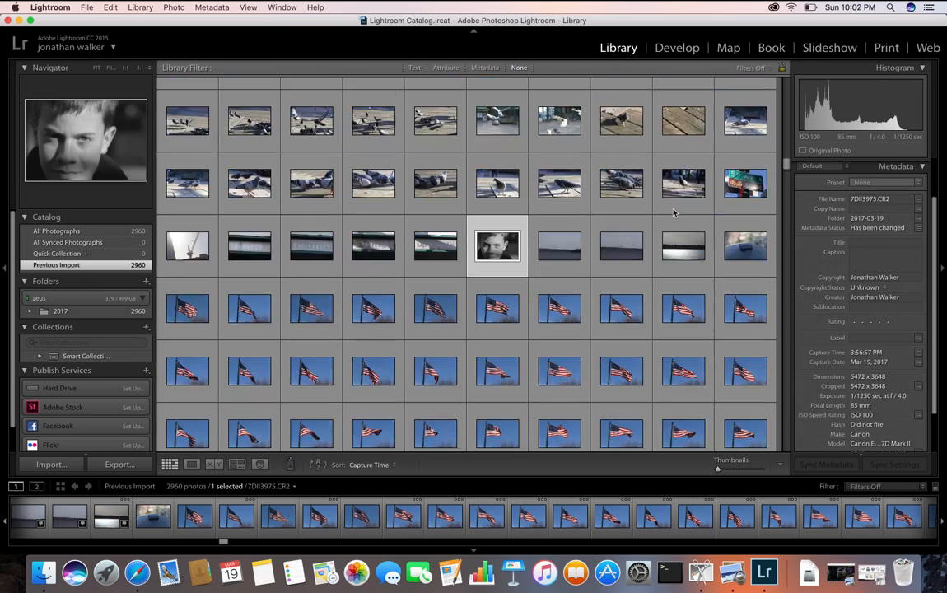
scroll(672, 212, "down", 10)
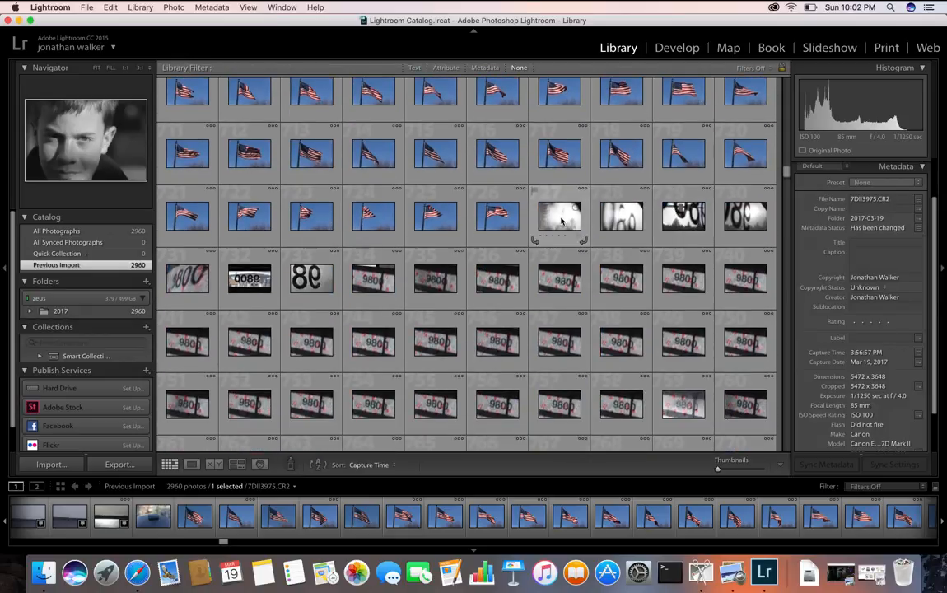
scroll(560, 220, "up", 5)
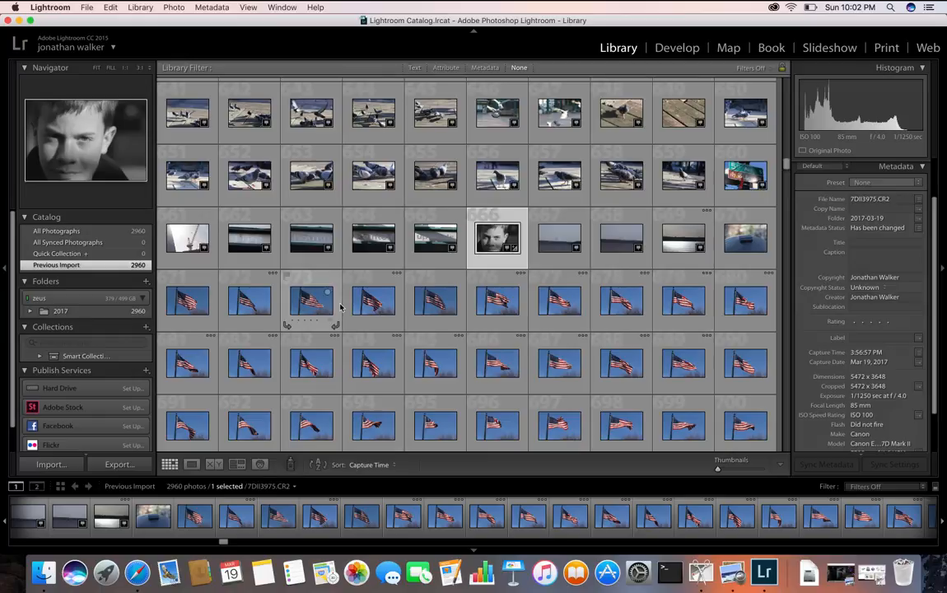
double_click(186, 306)
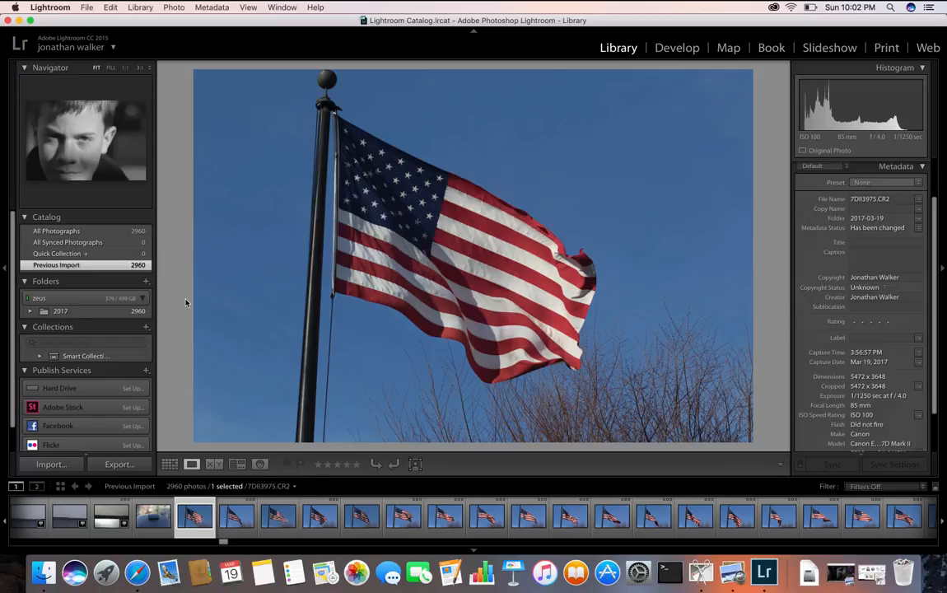
Step: Step forward through the imported photos to 7DII4571.CR2, the shadow of the number 9800 on fabric
key("Right")
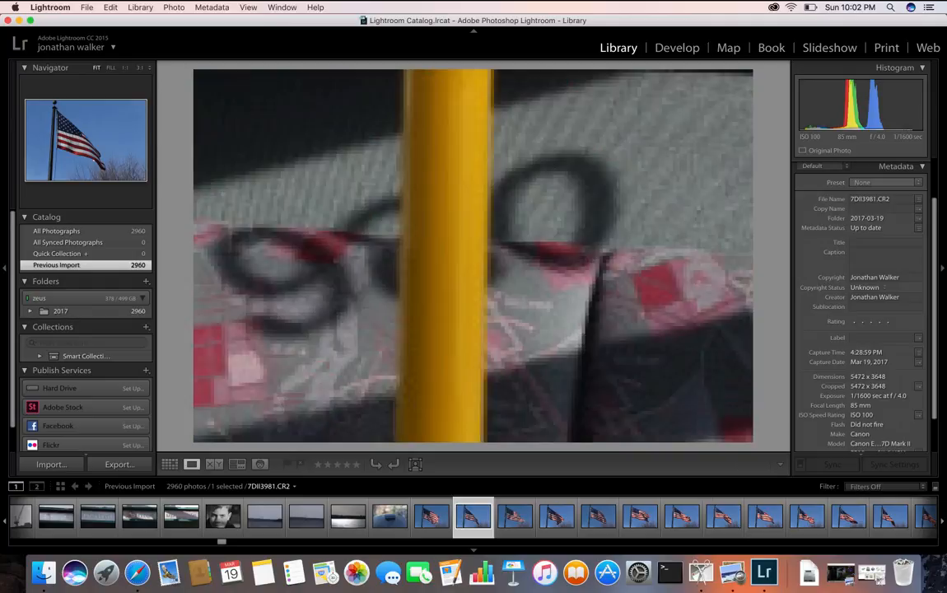
key("Right")
key("Right")
key("Right")
key("Right")
key("Right")
key("Right")
key("Right")
key("Right")
key("Right")
key("Right")
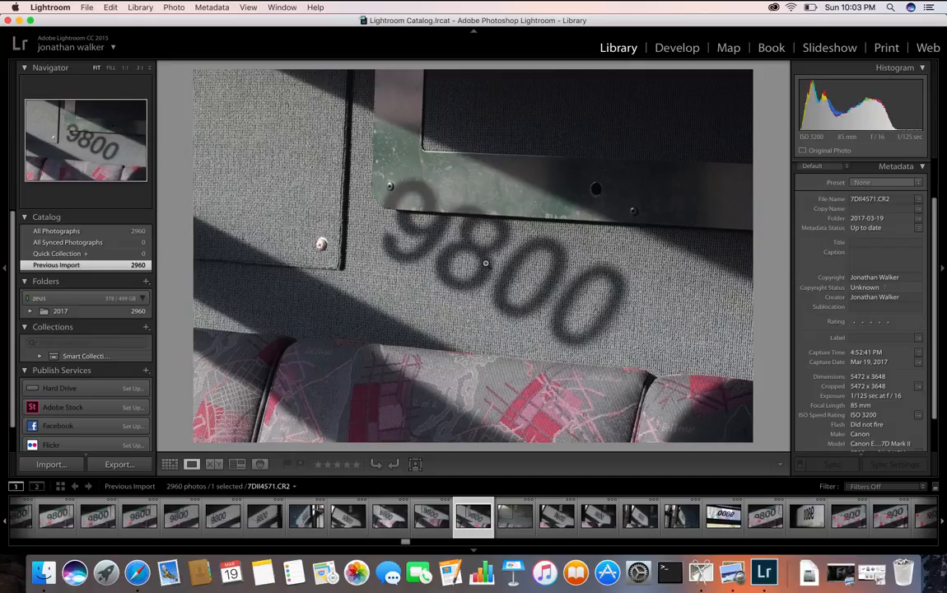
Step: Inspect the fabric texture in the 9800 shadow photo at 1:1, 3:1, 4:1 and a higher zoom ratio
left_click(485, 263)
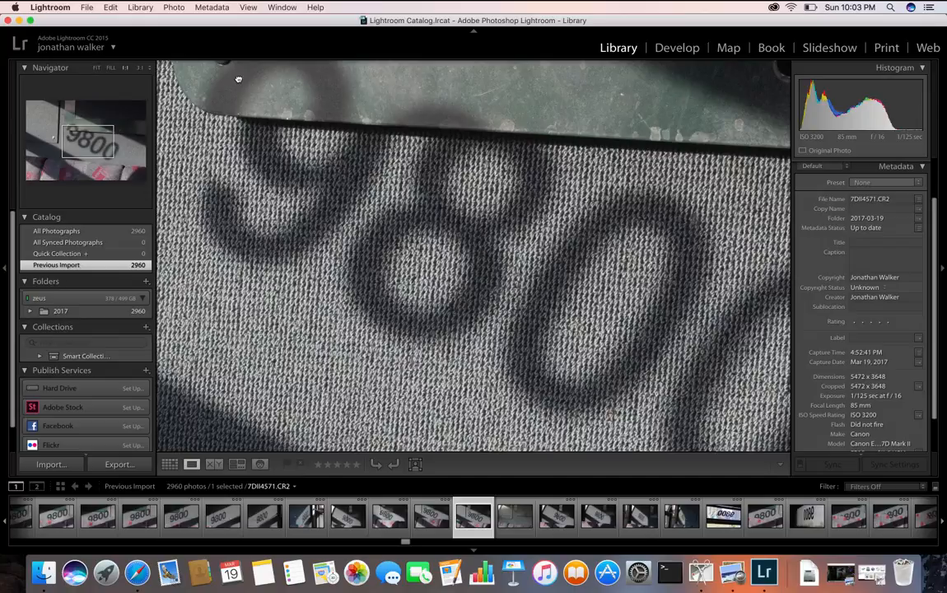
left_click(141, 69)
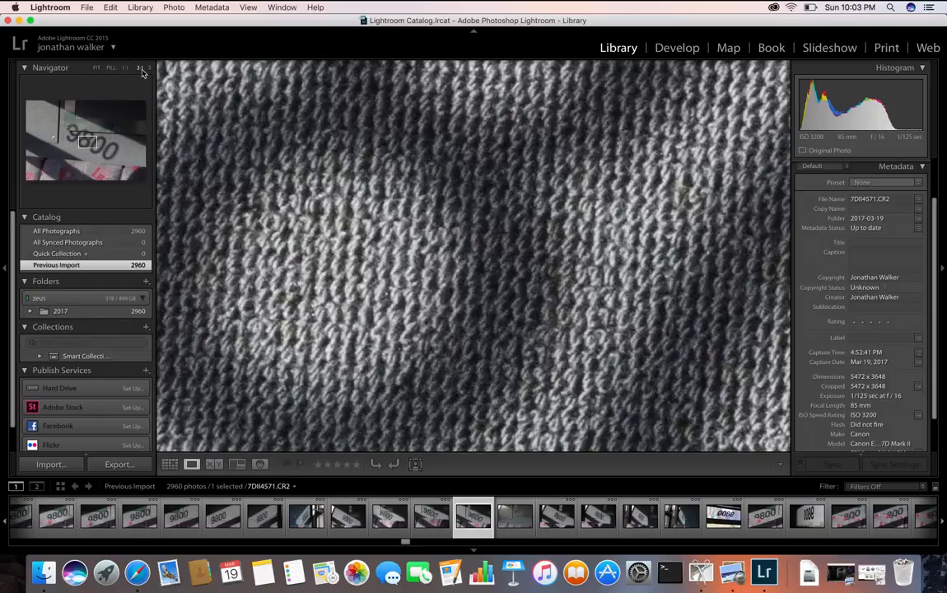
left_click(518, 243)
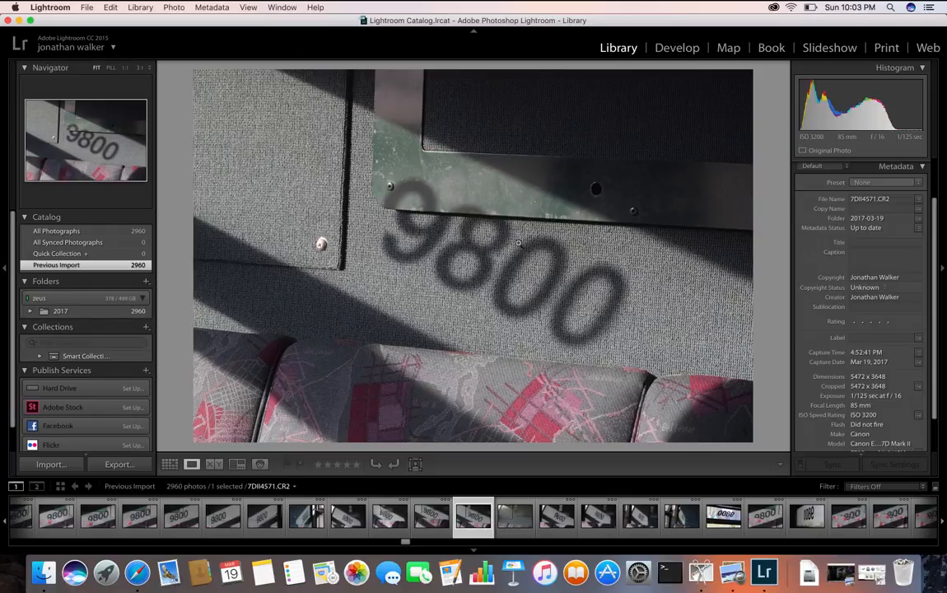
left_click(459, 230)
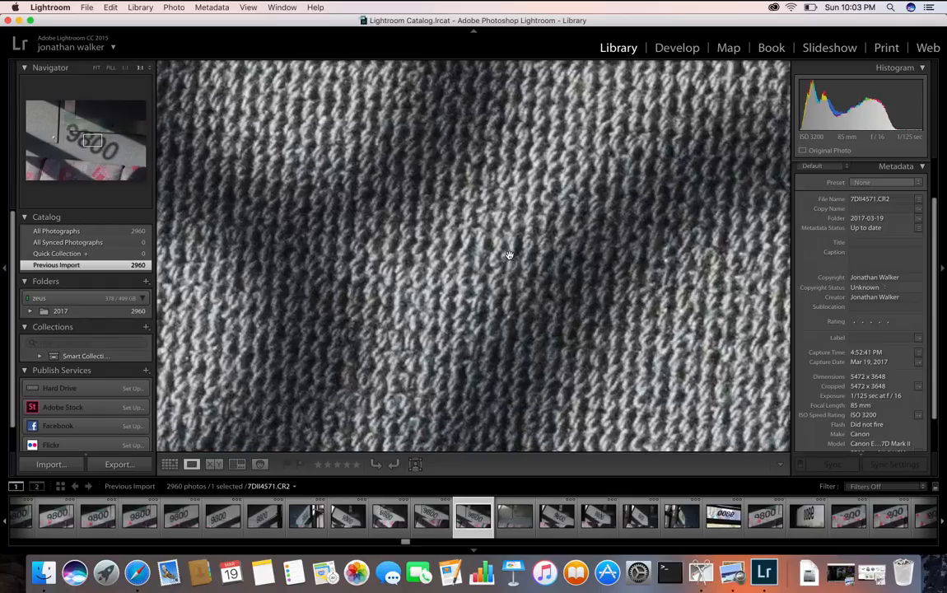
left_click(153, 69)
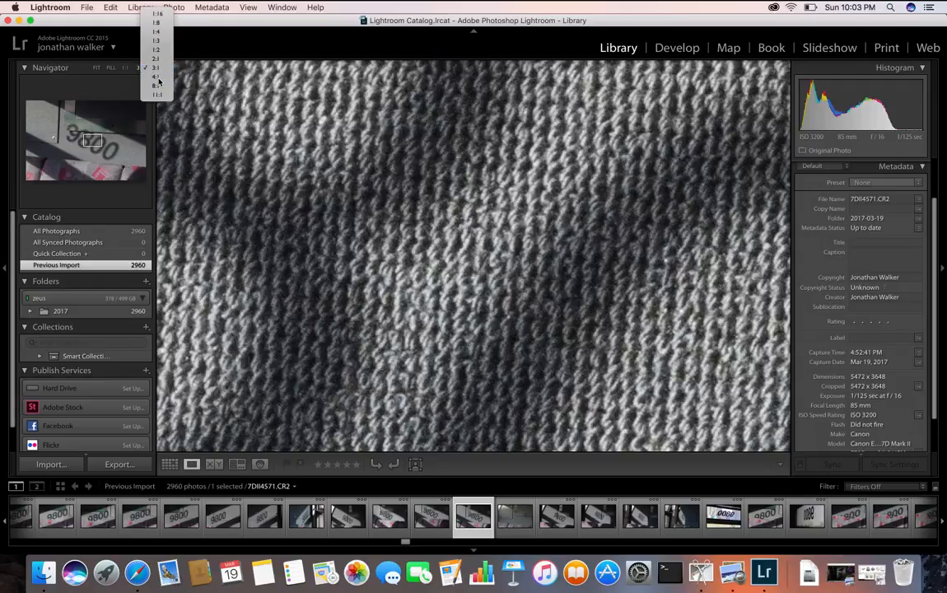
left_click(157, 78)
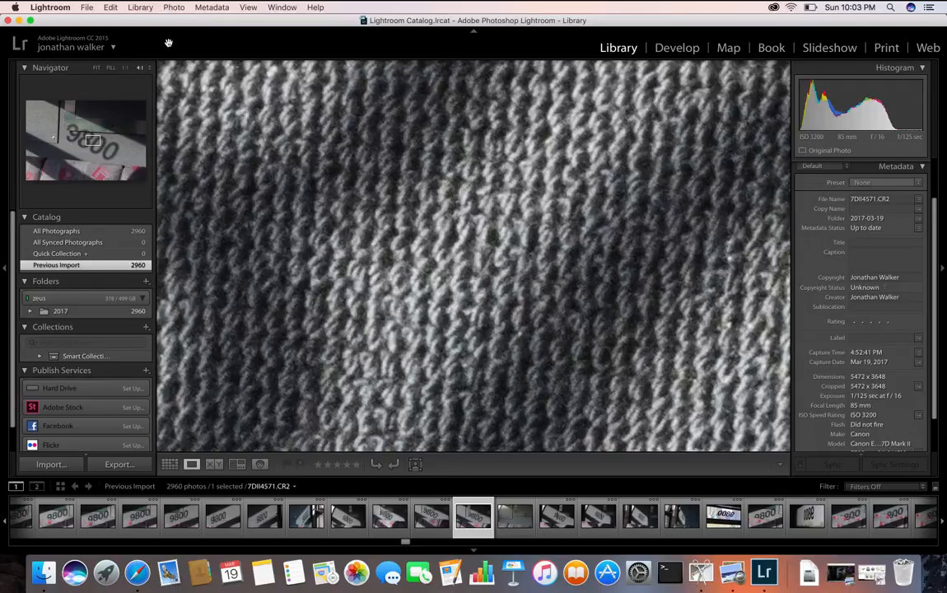
left_click(145, 68)
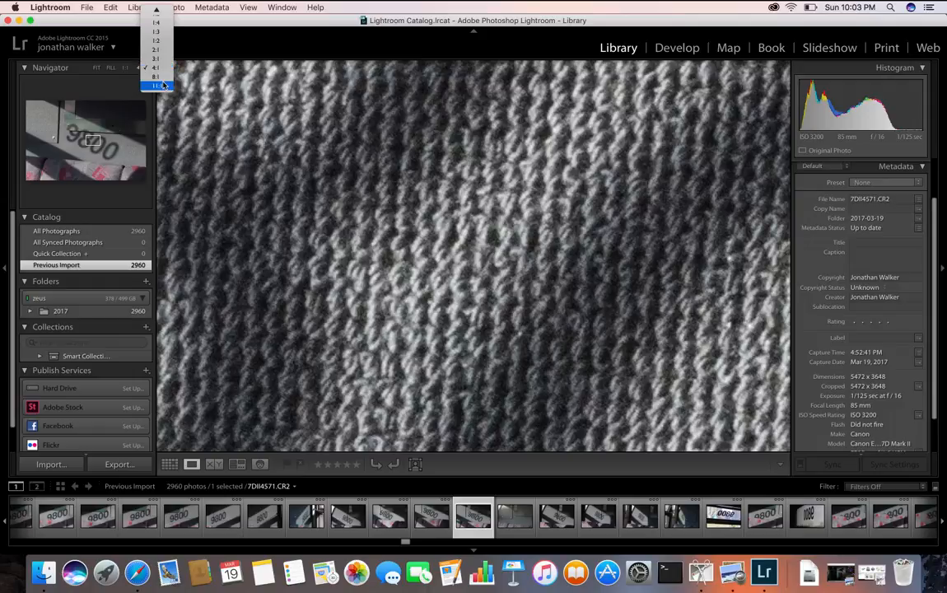
left_click(163, 85)
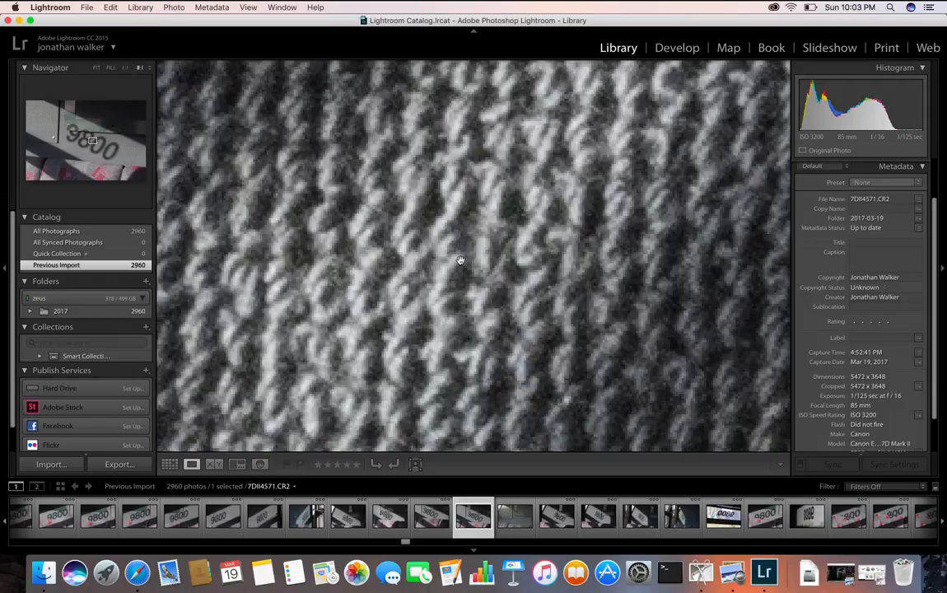
Step: Examine the magnified wall and seat fabric in full-screen view, including the red and pink pattern, and zoom back out to the whole photo
key("f")
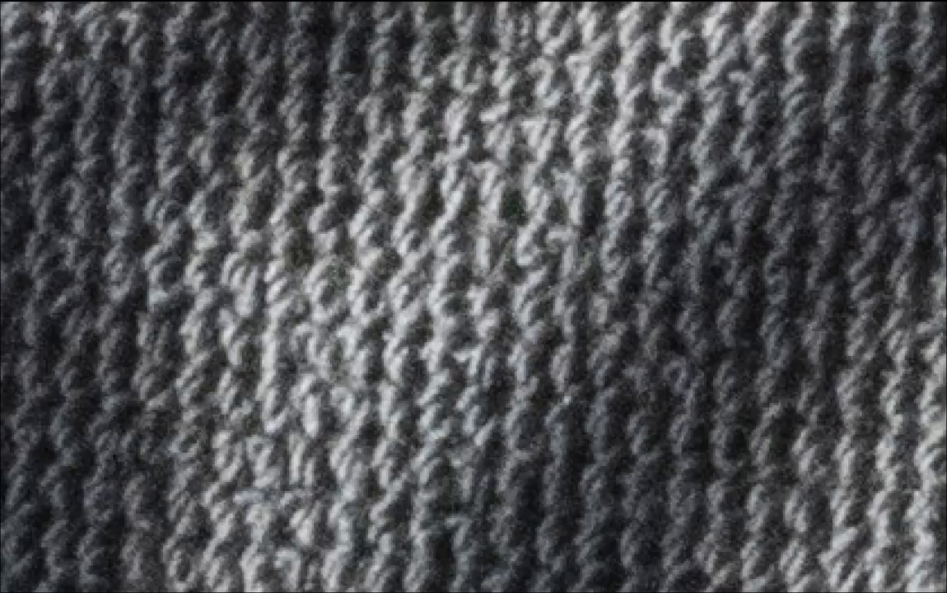
left_click_drag(345, 292, 851, 406)
left_click_drag(666, 305, 667, 541)
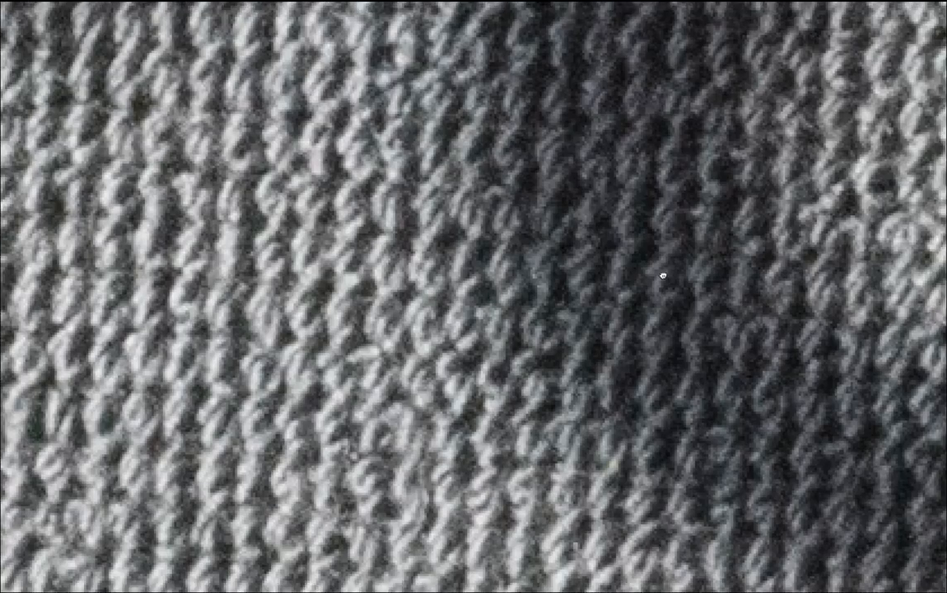
scroll(661, 274, "down", 4)
scroll(523, 465, "up", 5)
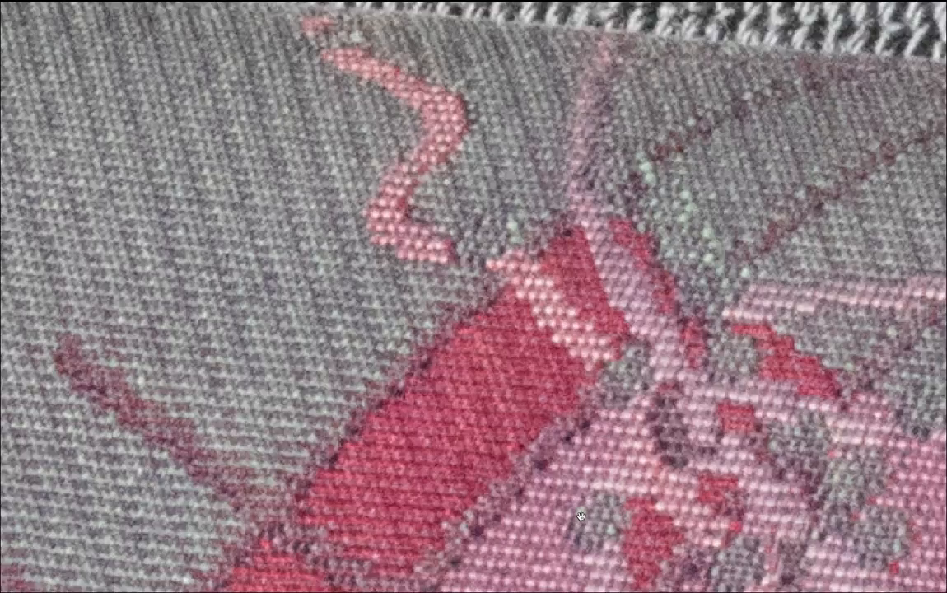
left_click_drag(550, 325, 739, 464)
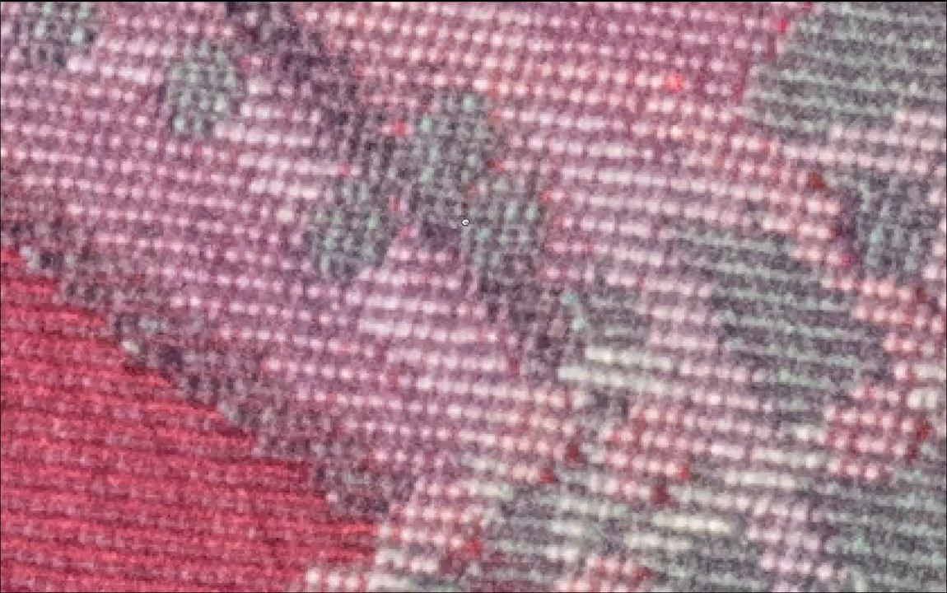
left_click_drag(465, 221, 784, 158)
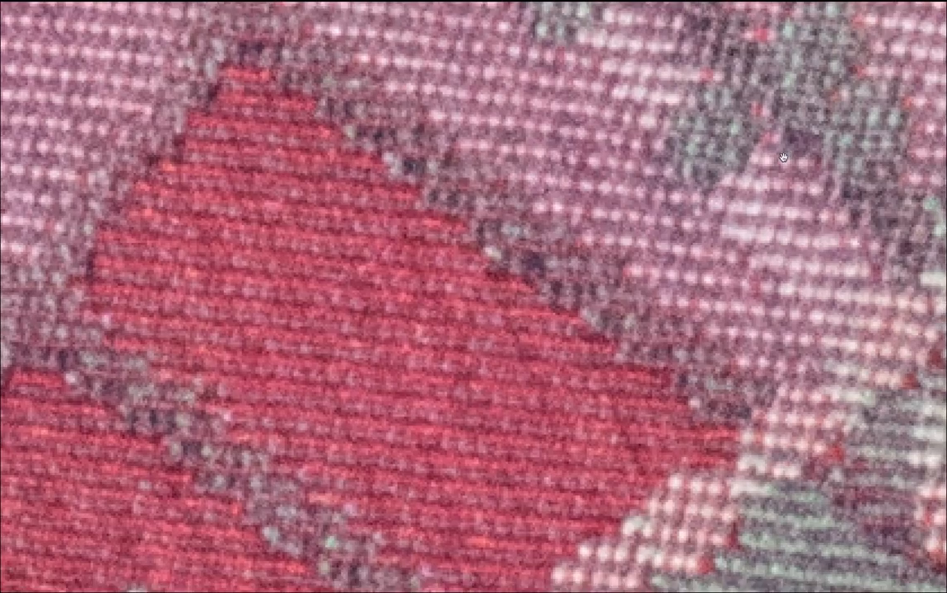
left_click_drag(272, 343, 578, 293)
left_click(578, 294)
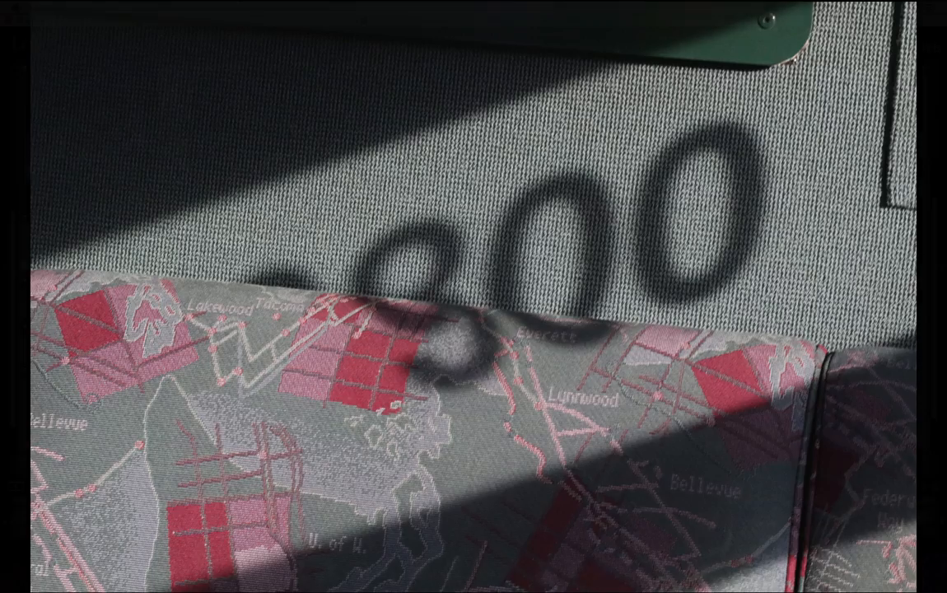
Step: Leave full-screen view and step forward through the imported photos to the building facade shots
key("f")
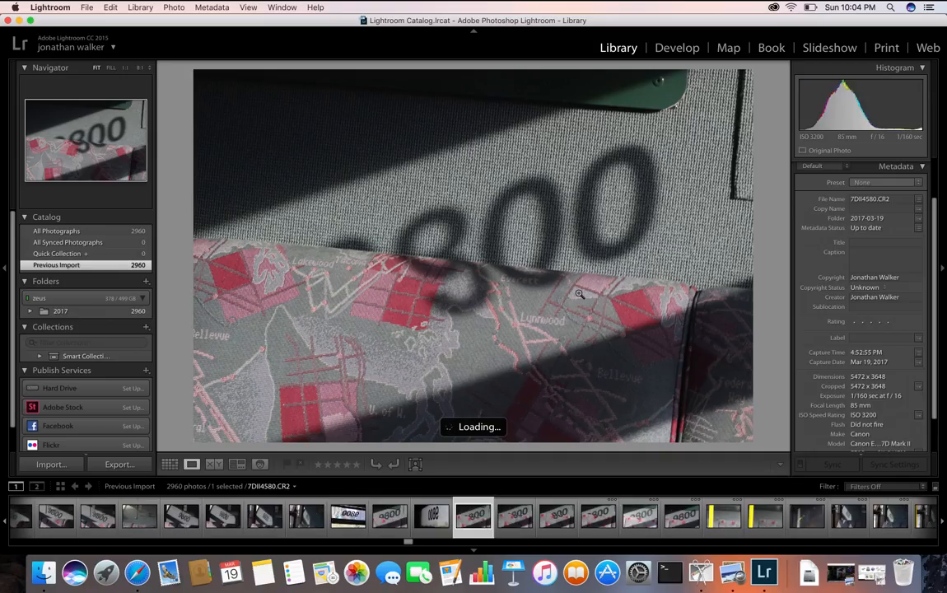
key("Right")
key("Right")
key("Right")
key("Right")
key("Right")
key("Right")
key("Right")
key("Right")
key("Right")
key("Right")
key("Right")
key("Right")
key("Right")
key("Right")
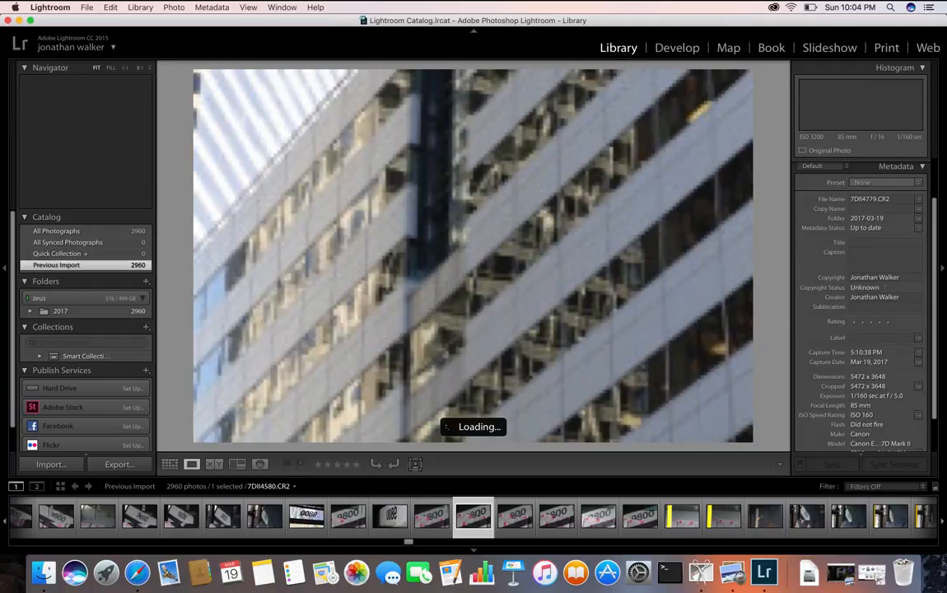
Step: Step back through the imported photos and open 7DII4770.CR2, the receding row of metal fittings on glass
key("Left")
key("Left")
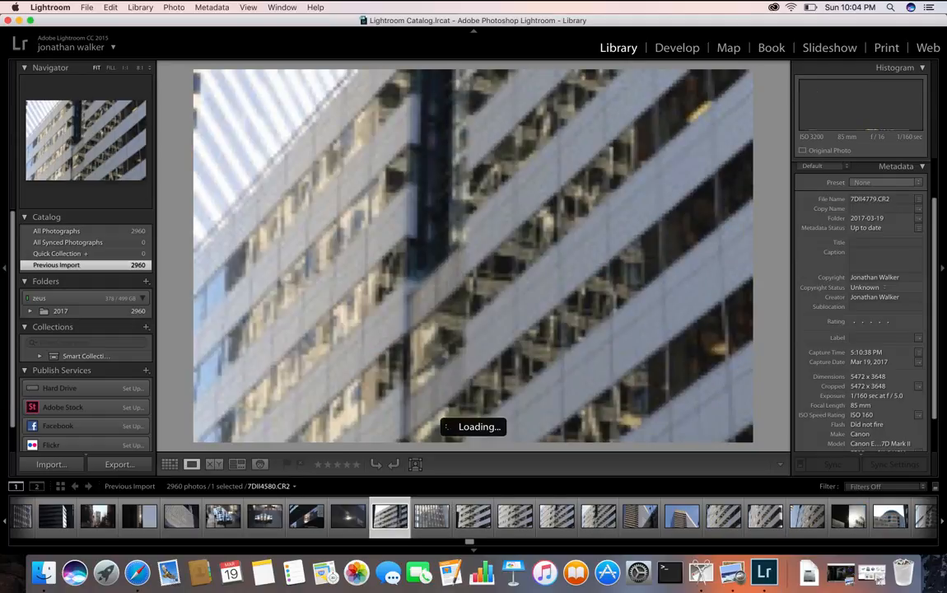
key("Left")
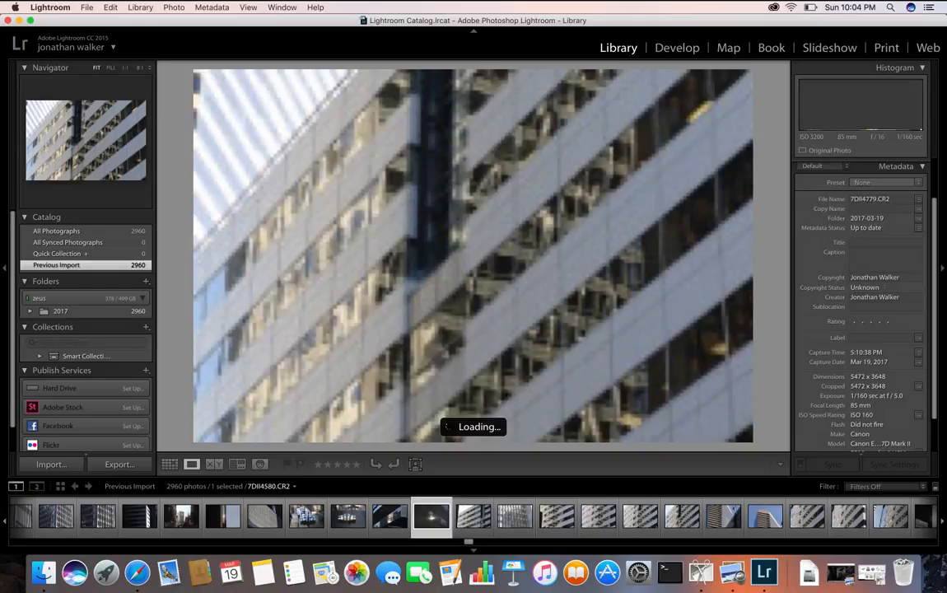
key("Left")
key("Left")
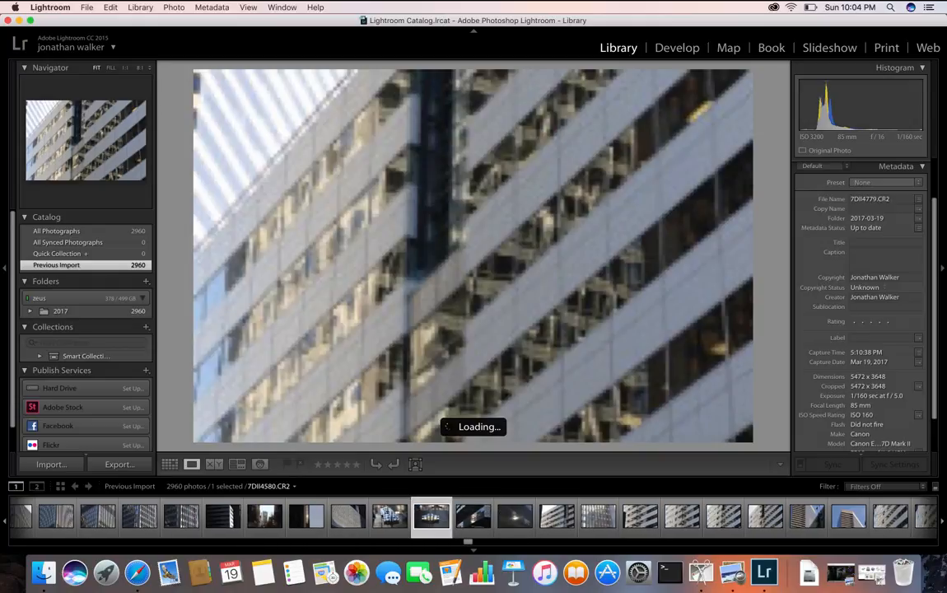
key("Left")
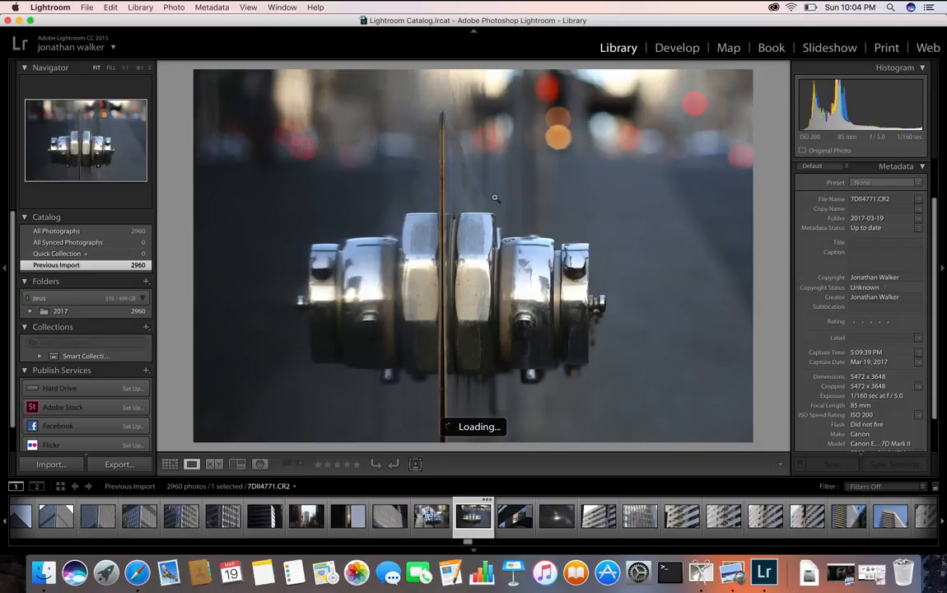
left_click(428, 519)
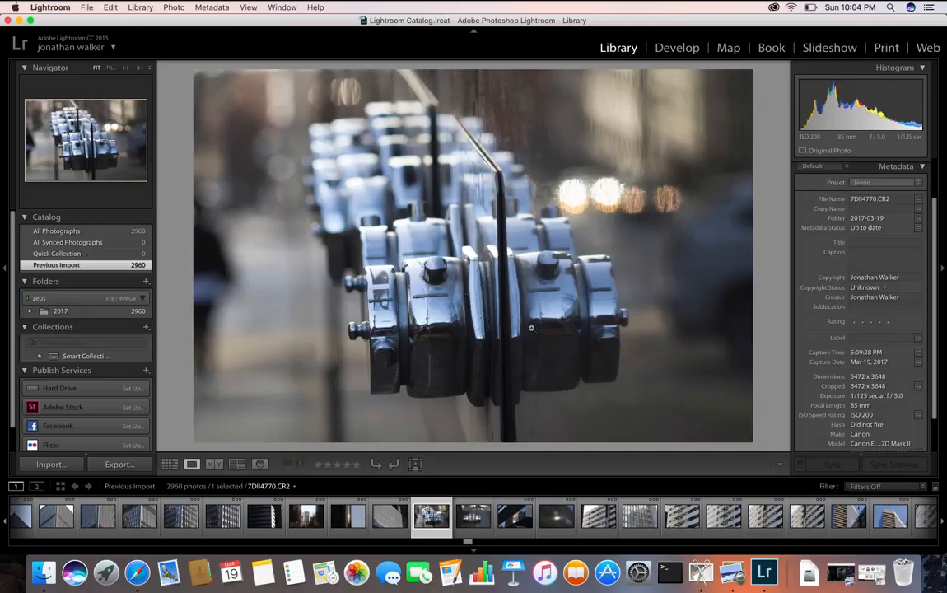
Step: Examine the magnified street reflection in the front left metal cylinder, partly in full-screen view, and zoom back out
left_click(503, 326)
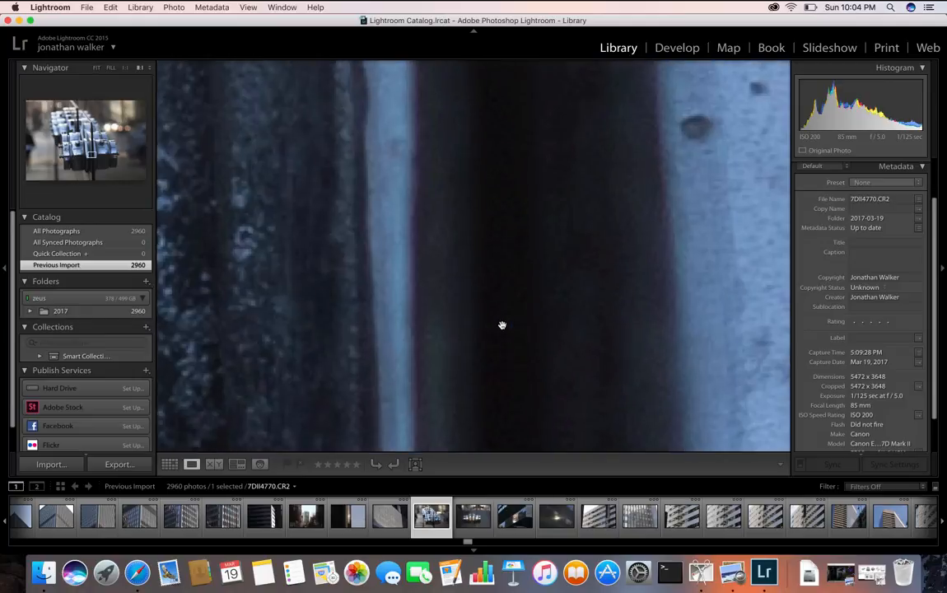
left_click_drag(376, 299, 741, 271)
left_click_drag(471, 214, 629, 214)
left_click_drag(439, 242, 625, 265)
key("f")
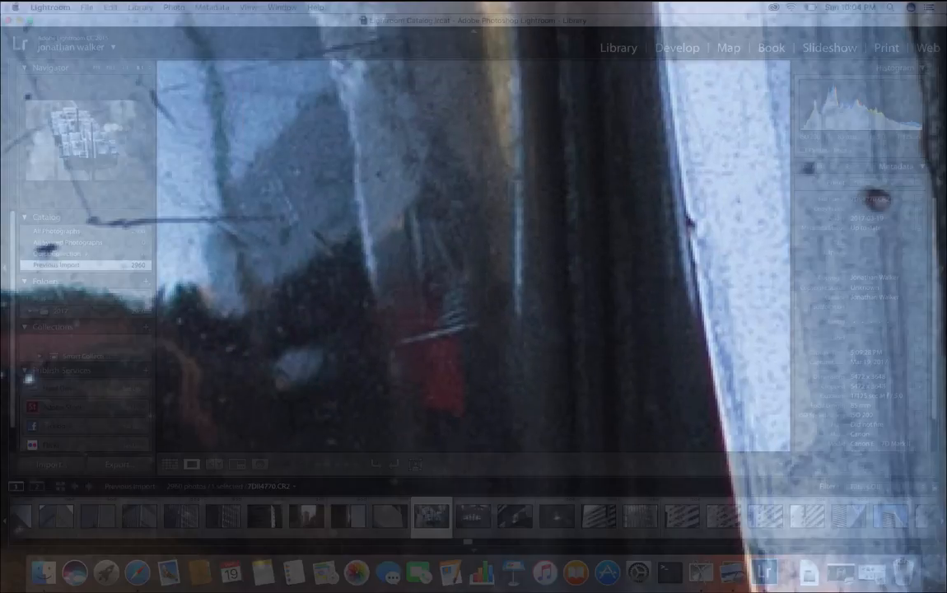
left_click_drag(373, 346, 574, 253)
left_click_drag(315, 343, 568, 278)
left_click_drag(332, 326, 537, 306)
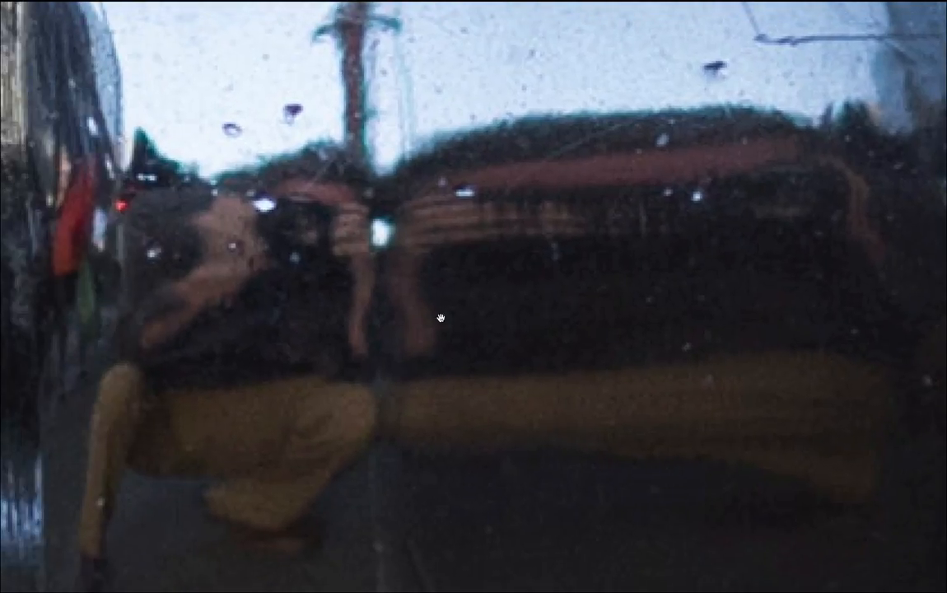
left_click_drag(447, 337, 403, 315)
key("f")
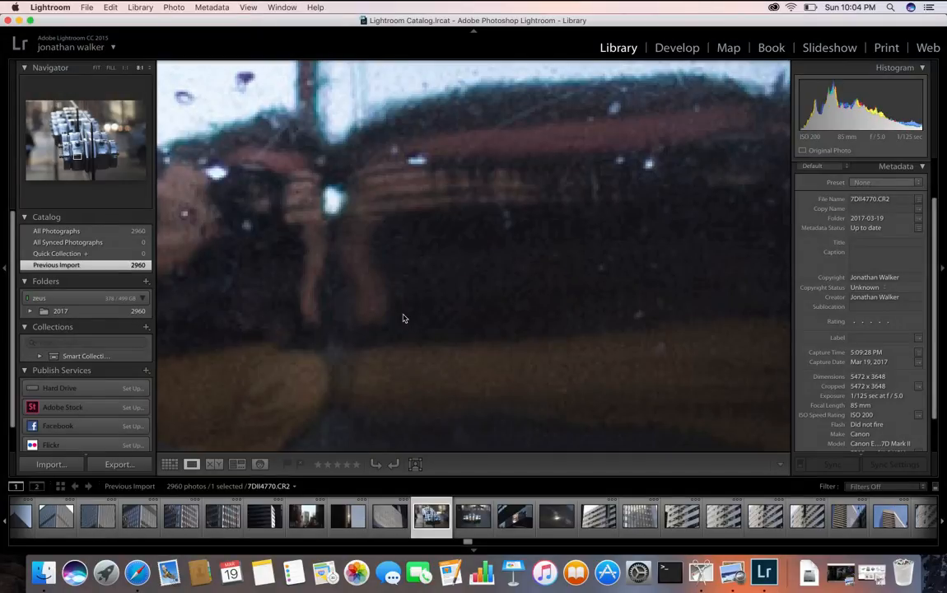
left_click(406, 277)
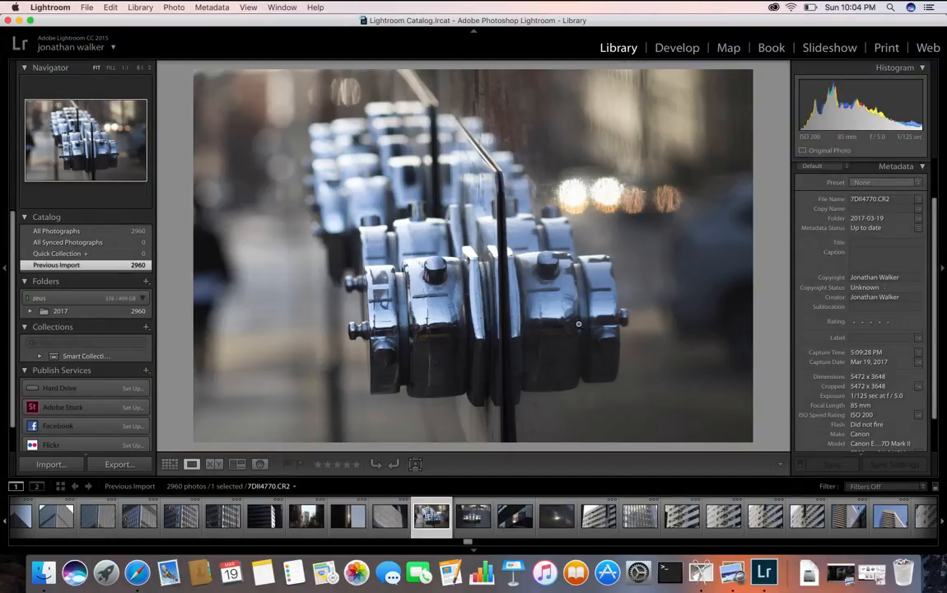
Step: Compare the magnified surface of the front right cylinder with the blurred fittings in the background
left_click(569, 332)
left_click_drag(560, 328, 575, 305)
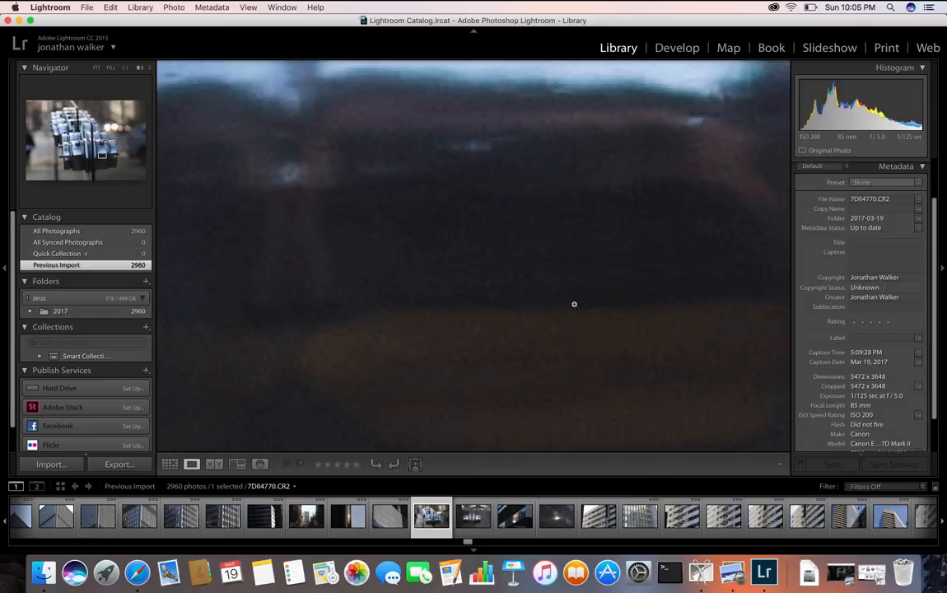
left_click(573, 304)
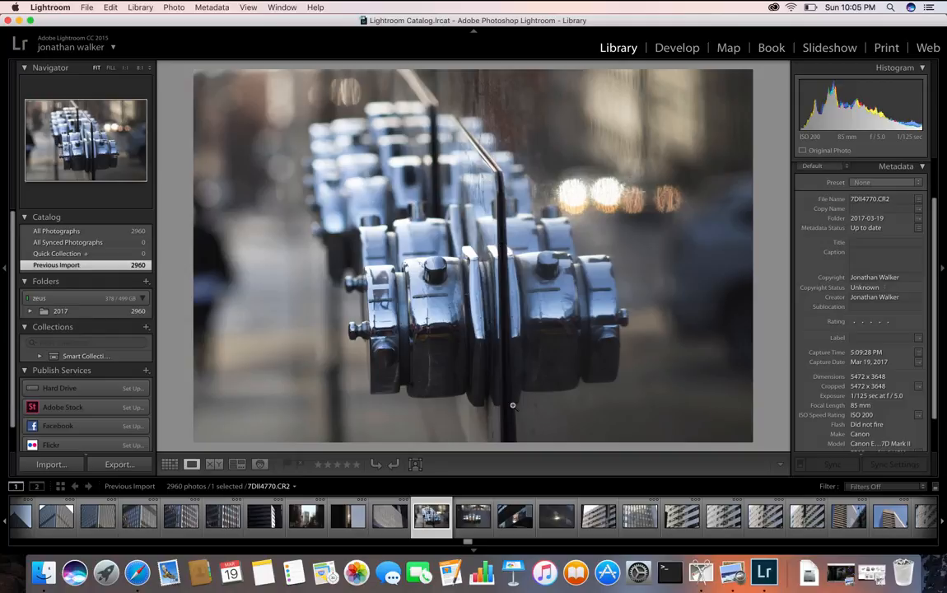
left_click(439, 97)
left_click(440, 97)
left_click(425, 181)
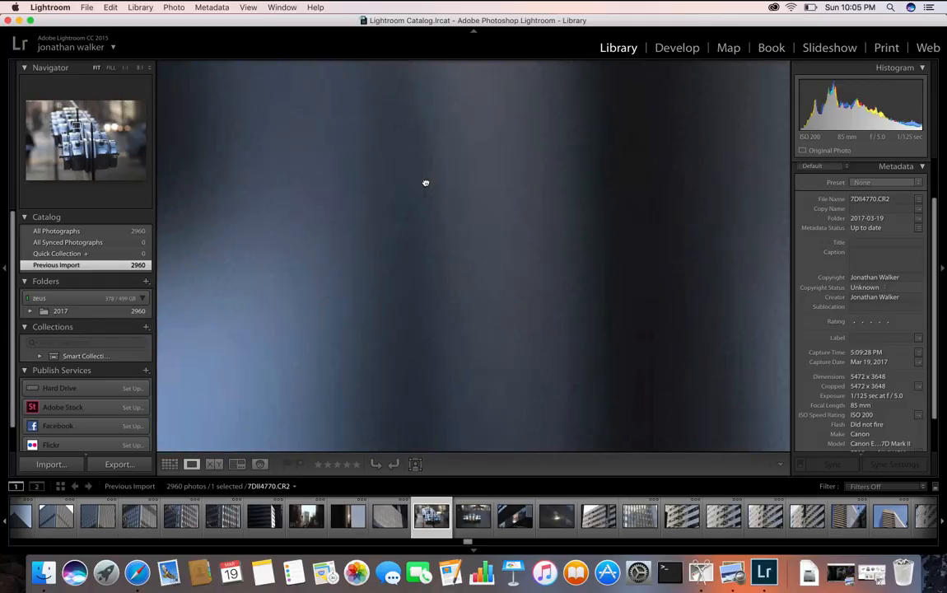
left_click(425, 182)
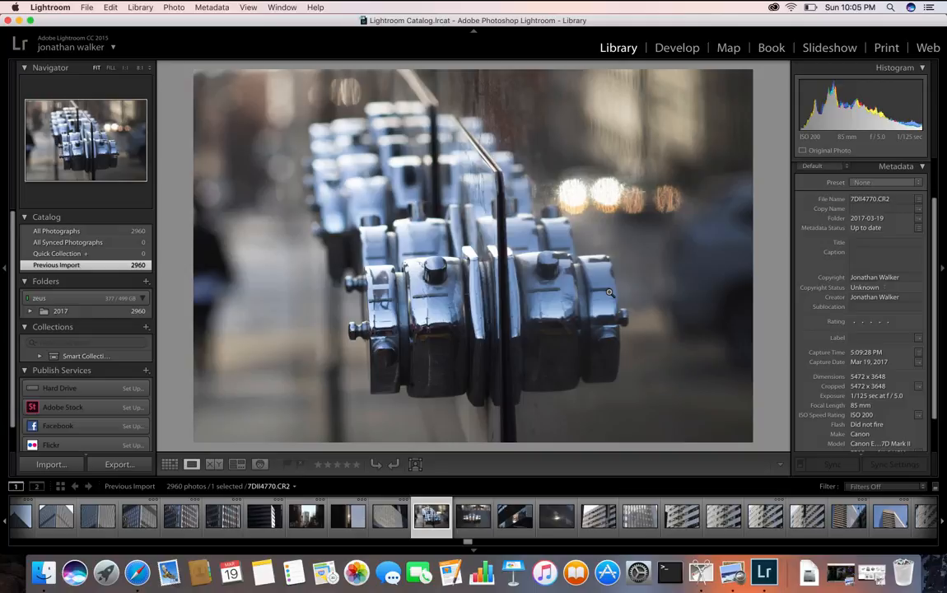
Step: Examine the magnified metal from the front right cylinder across the glass to the reflection in the left cylinder
left_click(567, 342)
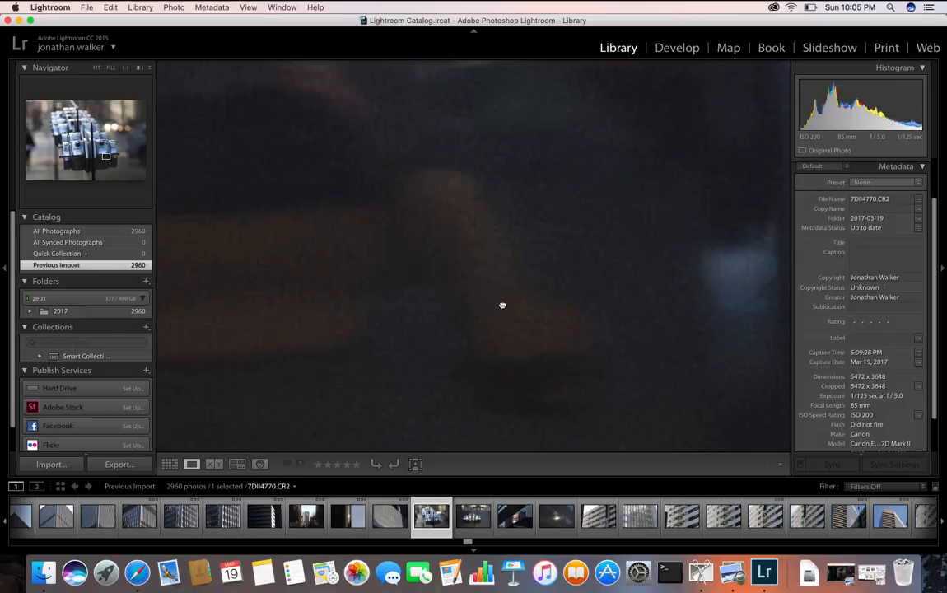
left_click_drag(502, 305, 672, 403)
left_click_drag(461, 323, 655, 320)
left_click_drag(459, 277, 655, 264)
left_click_drag(518, 251, 671, 247)
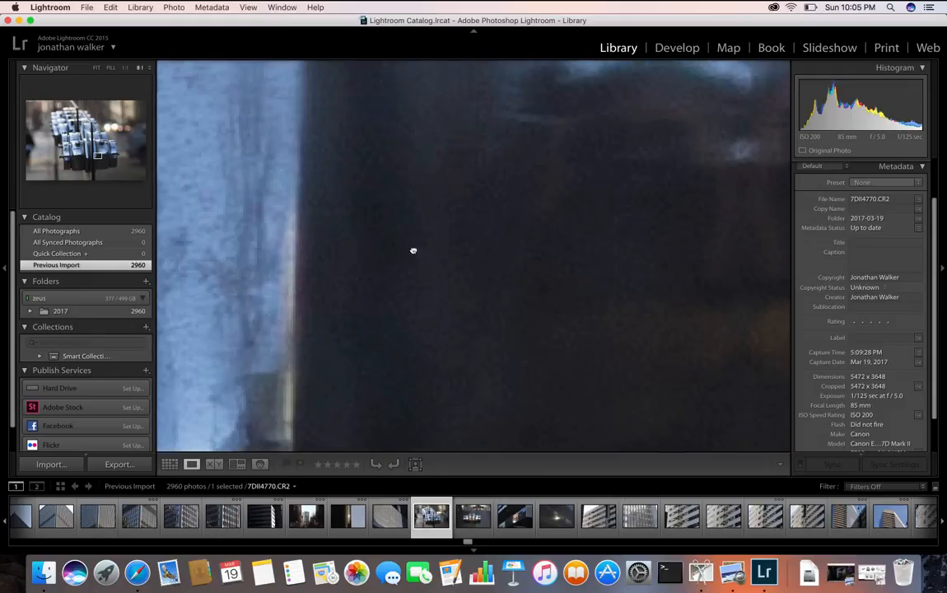
left_click_drag(413, 251, 687, 217)
left_click_drag(364, 246, 600, 154)
left_click_drag(611, 285, 621, 160)
left_click_drag(424, 222, 745, 249)
left_click_drag(407, 265, 718, 243)
left_click_drag(615, 235, 912, 171)
left_click_drag(496, 198, 648, 353)
left_click_drag(562, 200, 702, 358)
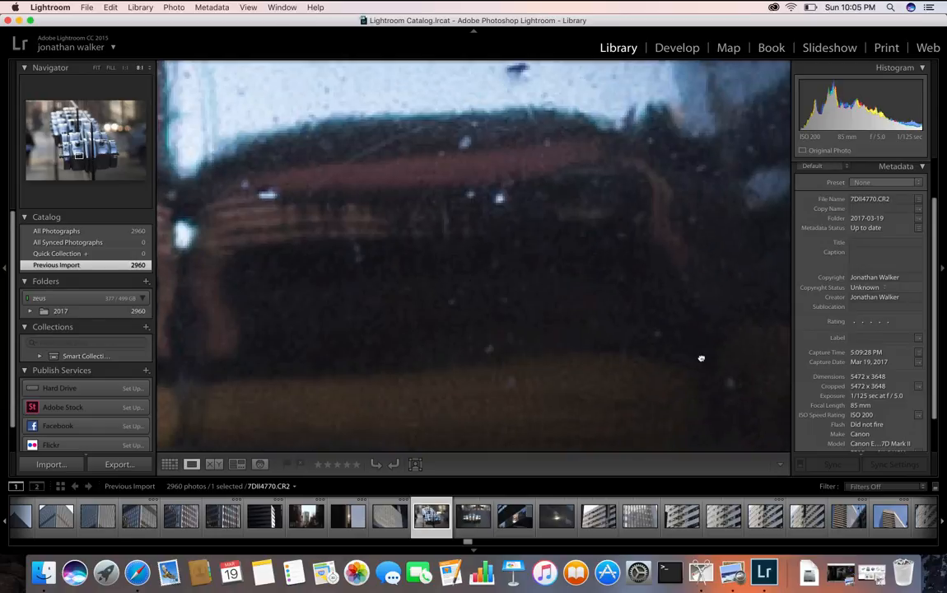
left_click_drag(577, 302, 619, 298)
left_click(618, 298)
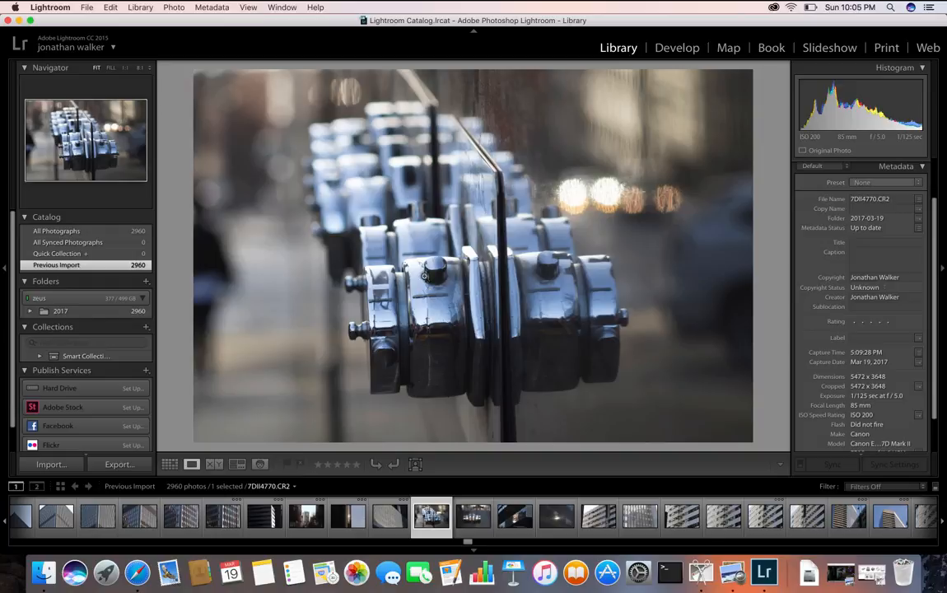
Step: Recheck the left cylinder's reflection up close and open the photo in the Develop module
left_click(428, 335)
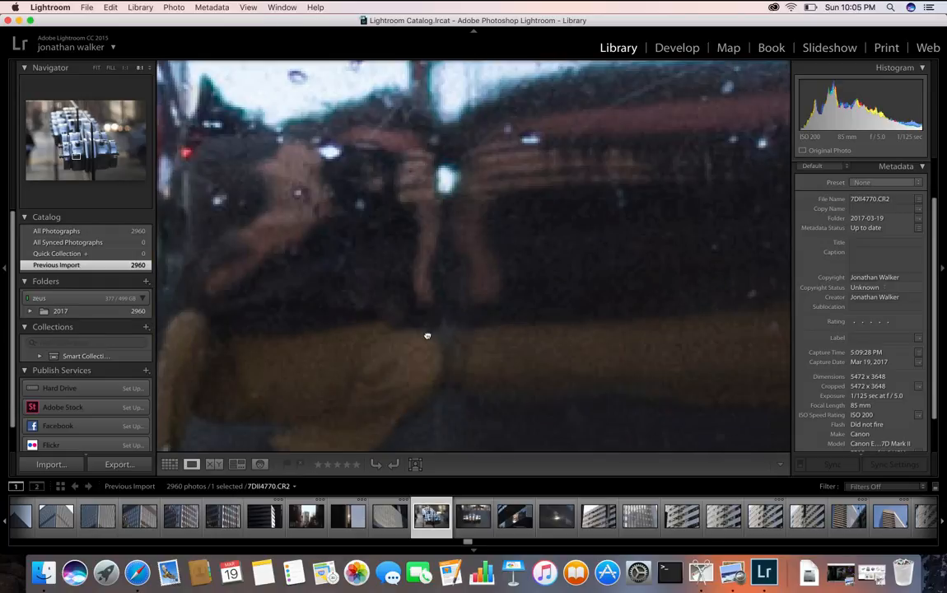
left_click_drag(398, 290, 441, 264)
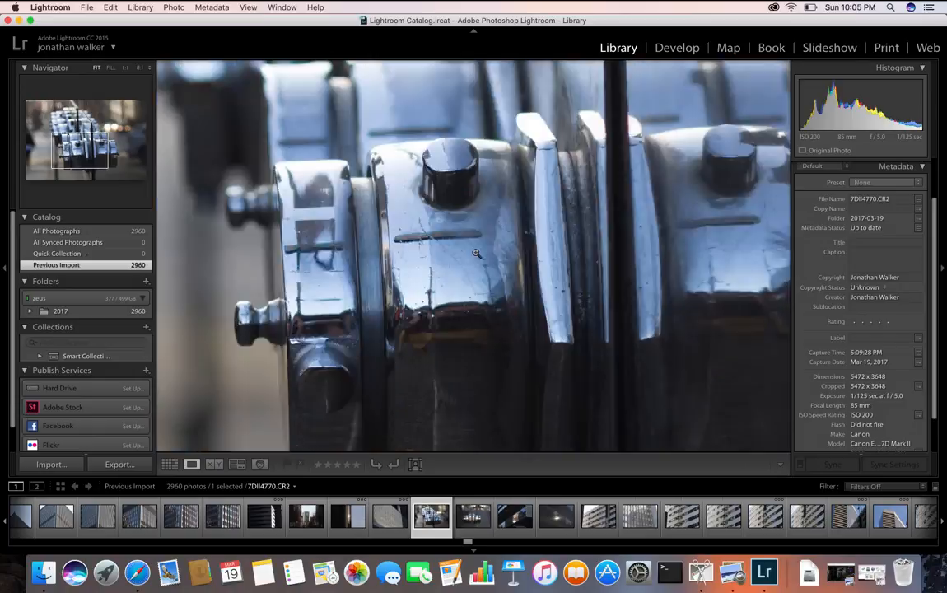
left_click(475, 254)
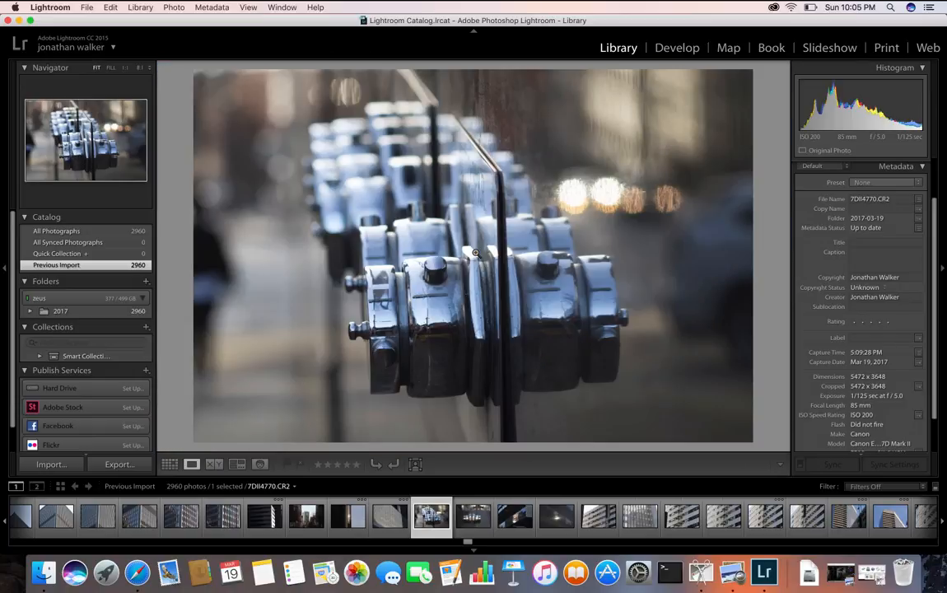
left_click(679, 48)
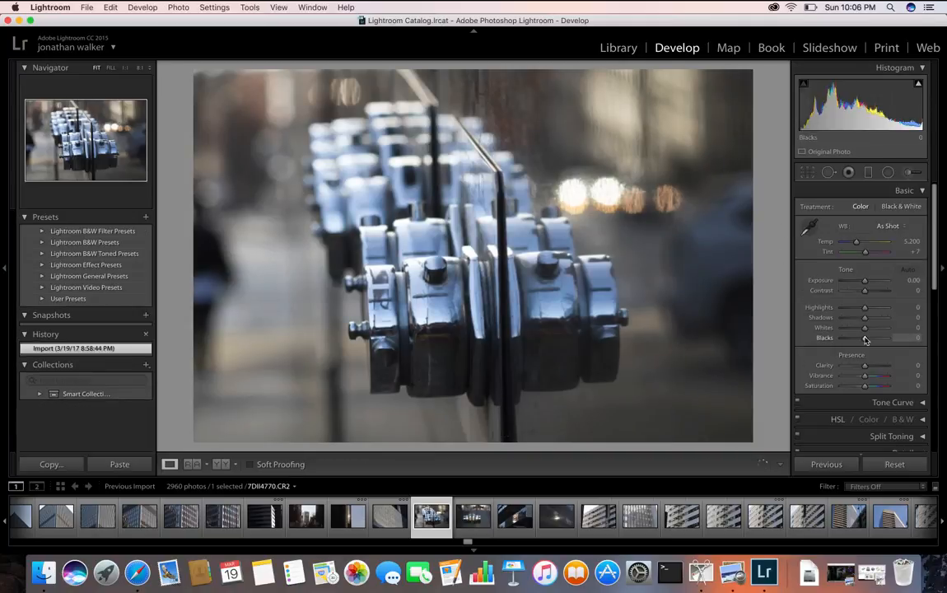
Step: Try a Dehaze amount of +15 on the photo and undo it
scroll(866, 346, "down", 10)
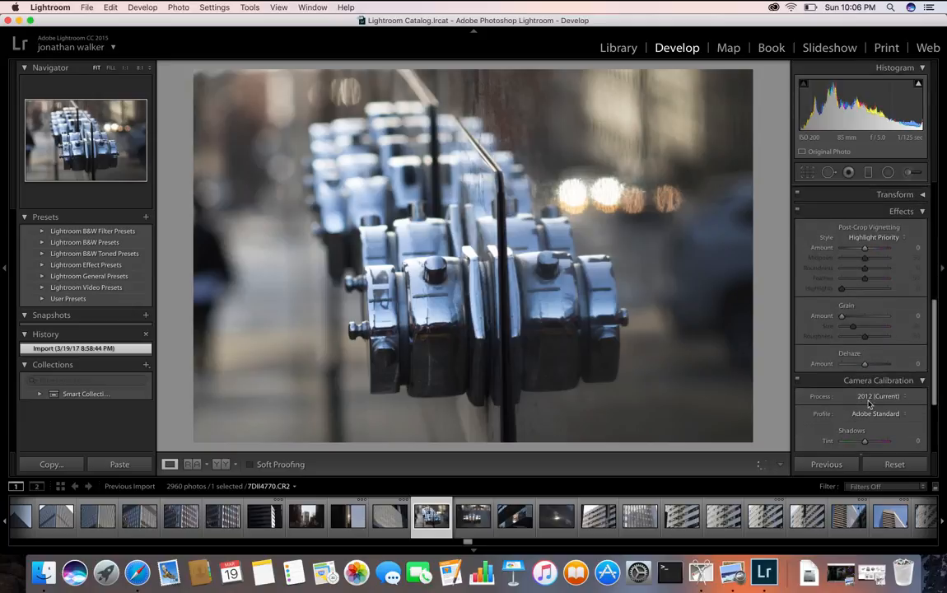
scroll(871, 345, "down", 3)
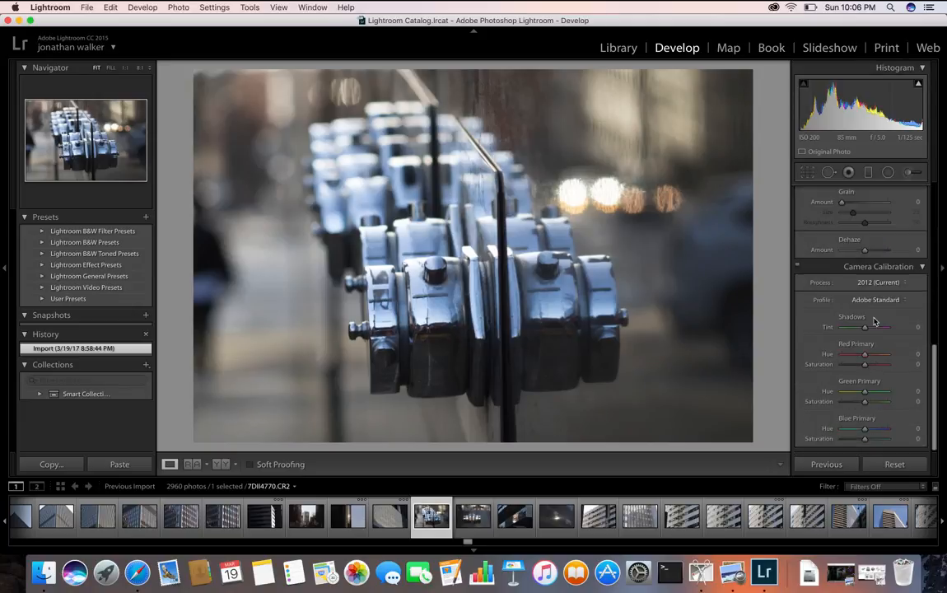
mouse_move(868, 255)
left_mouse_down()
mouse_move(858, 255)
mouse_move(870, 255)
left_mouse_up()
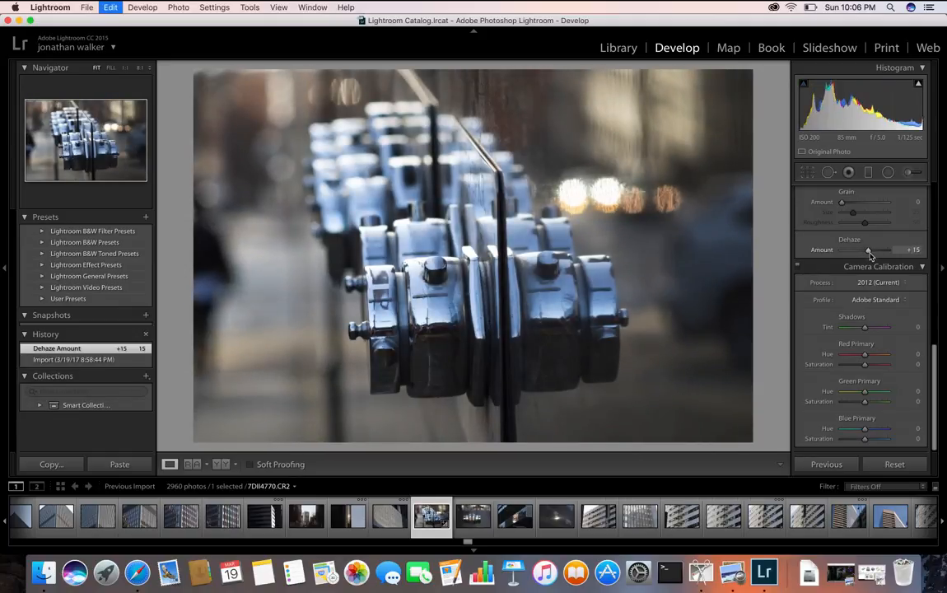
key("super+z")
scroll(871, 303, "up", 5)
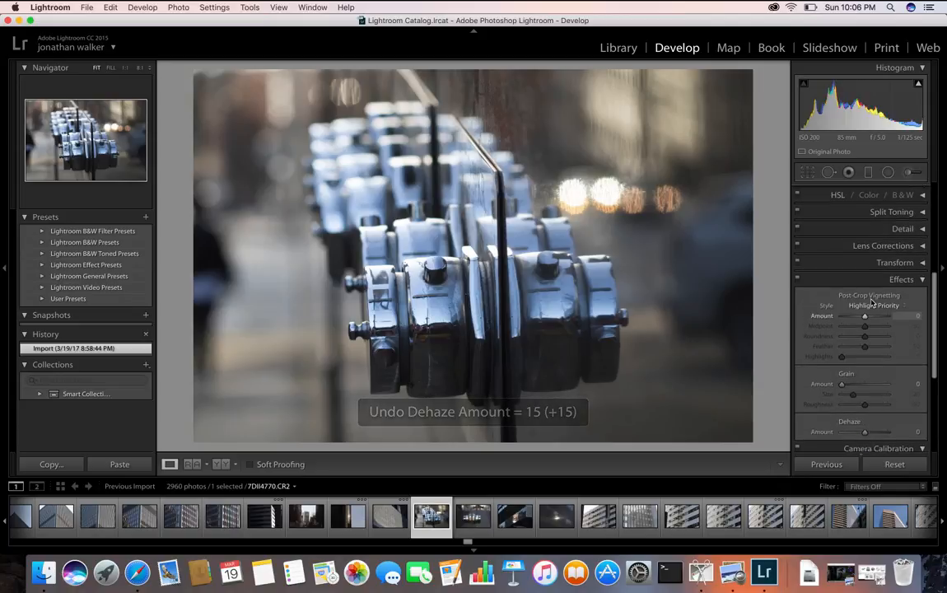
Step: Set the photo's Shadows to +57, Whites to +45, Blacks to +42 and Highlights to -78
scroll(870, 303, "up", 6)
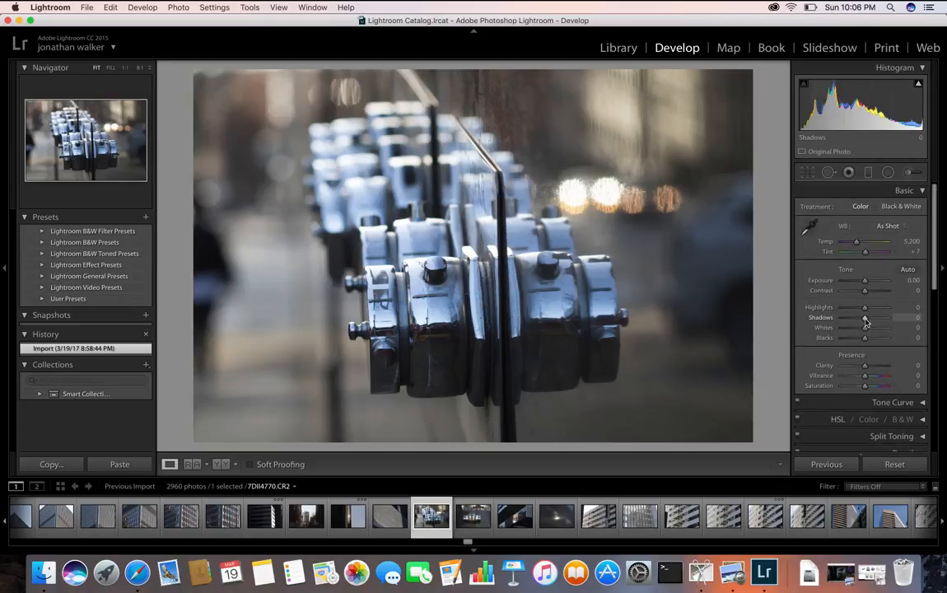
left_click_drag(867, 320, 878, 319)
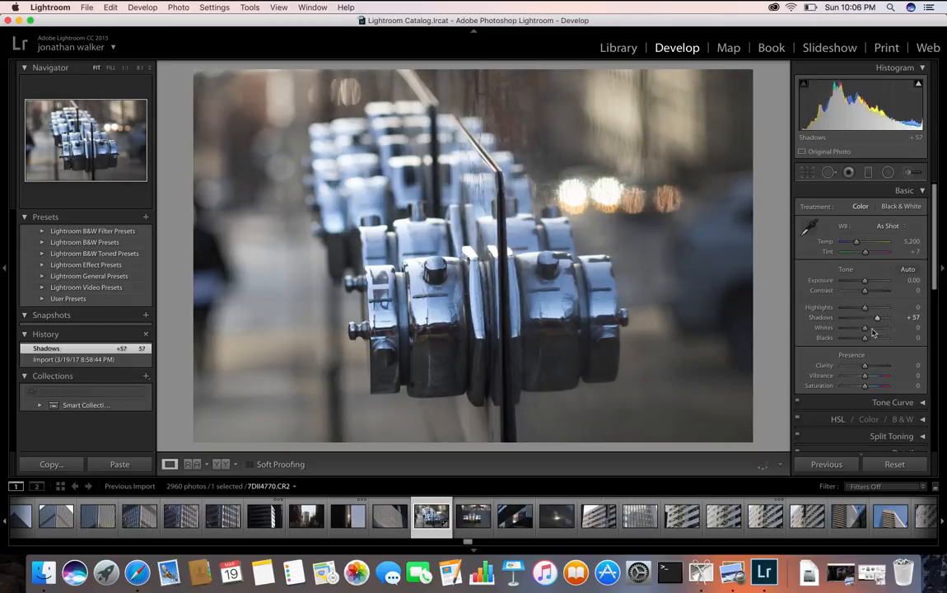
left_click_drag(865, 329, 846, 310)
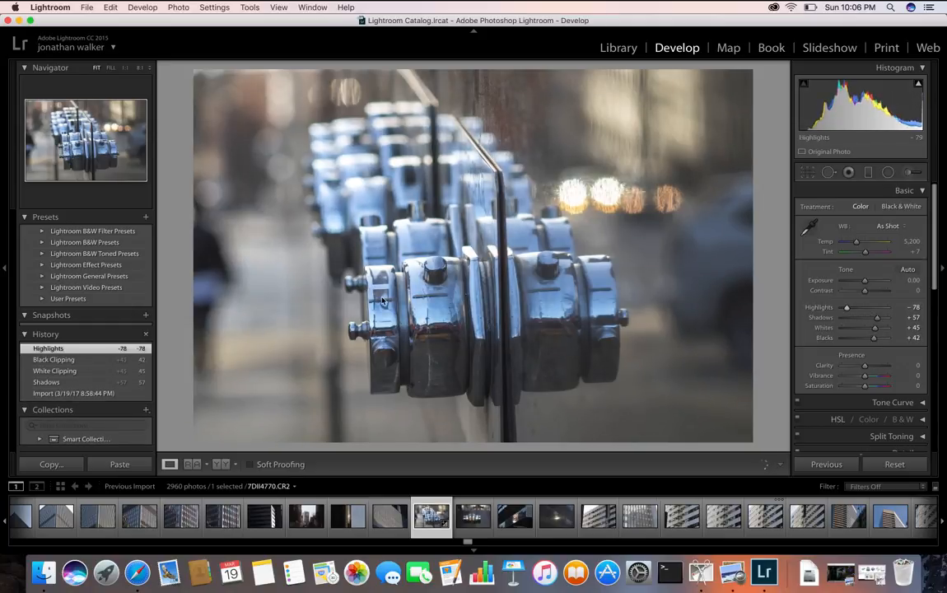
Step: Set Clarity to +35, Vibrance to +26 and Saturation to +29 while checking the left cylinder's reflection up close
left_click(437, 334)
left_click_drag(349, 310, 564, 245)
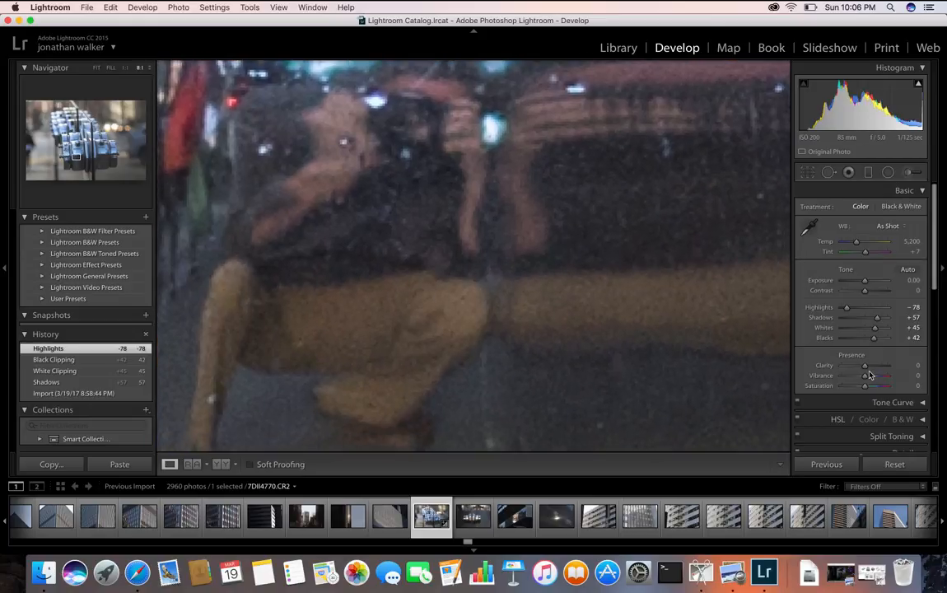
left_click_drag(870, 367, 872, 368)
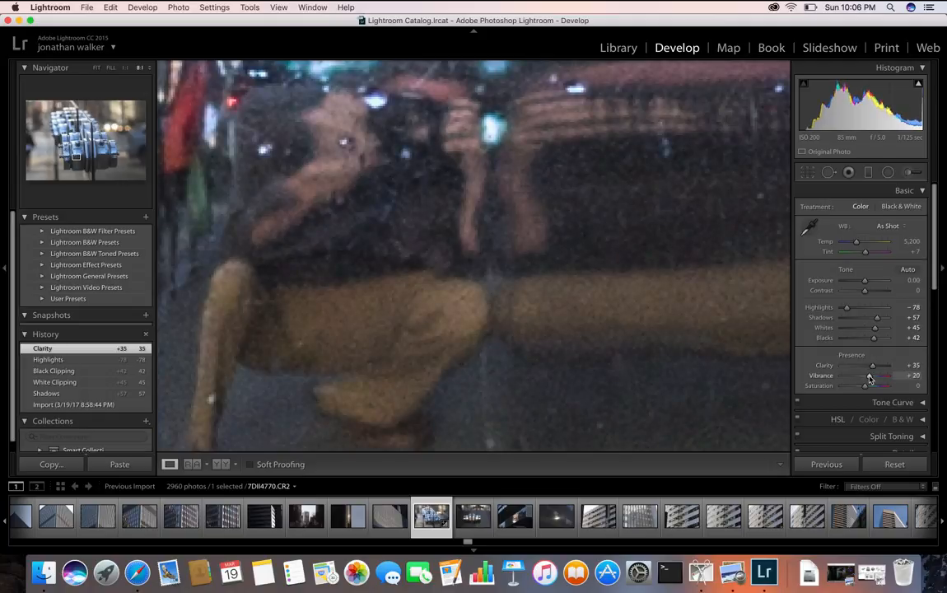
left_click_drag(870, 377, 872, 388)
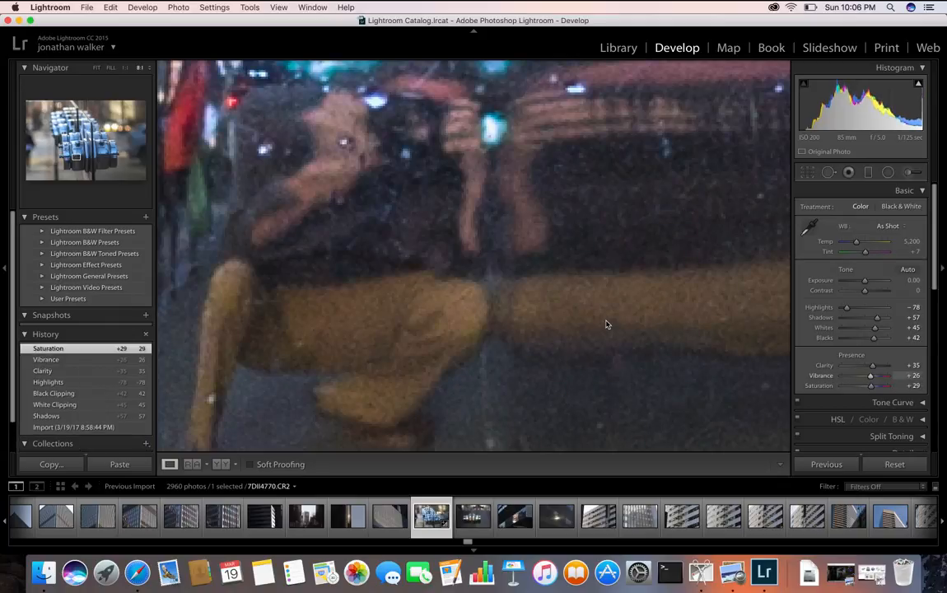
left_click(546, 297)
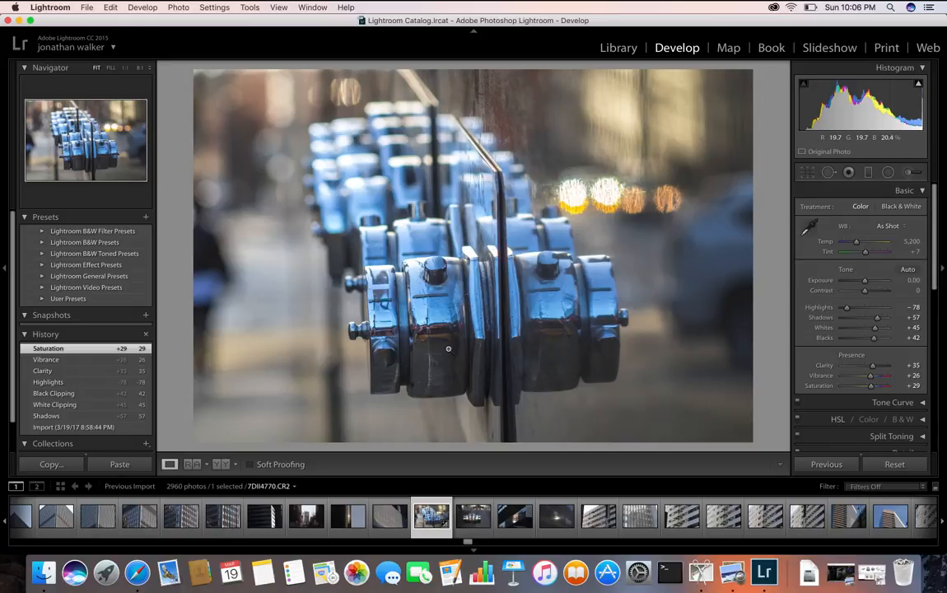
Step: Check the left cylinder's reflection up close and set a 1 x 1 crop aspect ratio for the photo
left_click(432, 334)
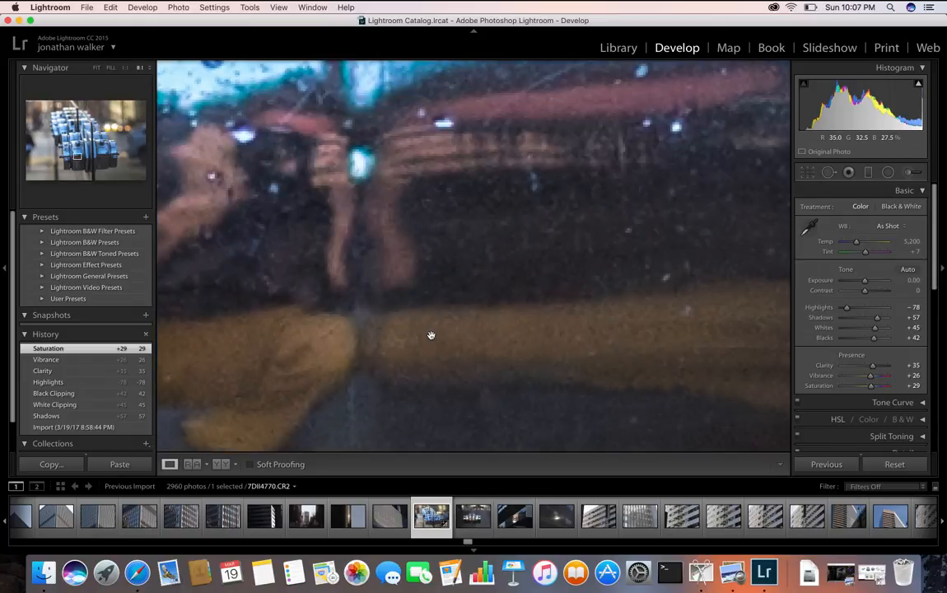
left_click_drag(465, 280, 511, 318)
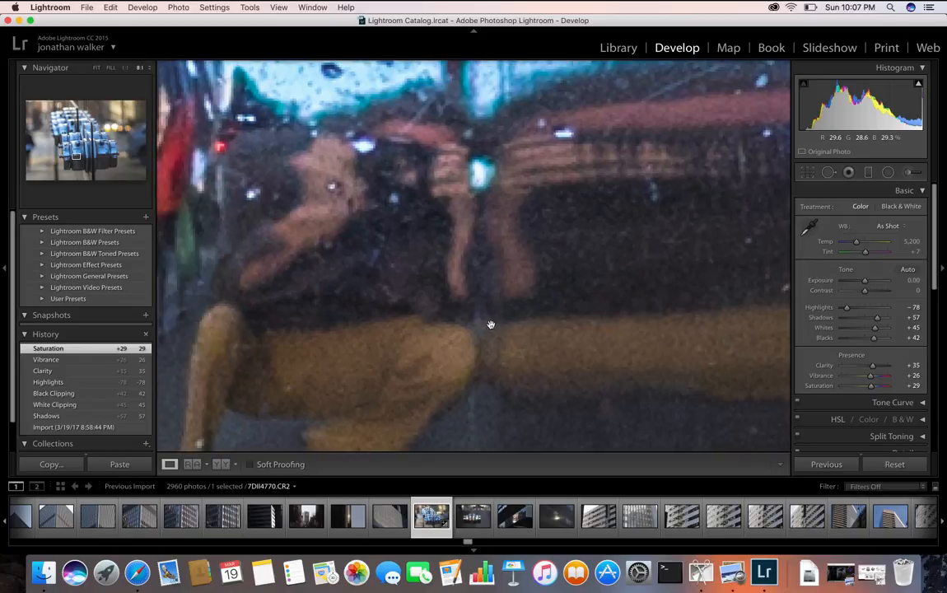
left_click(807, 173)
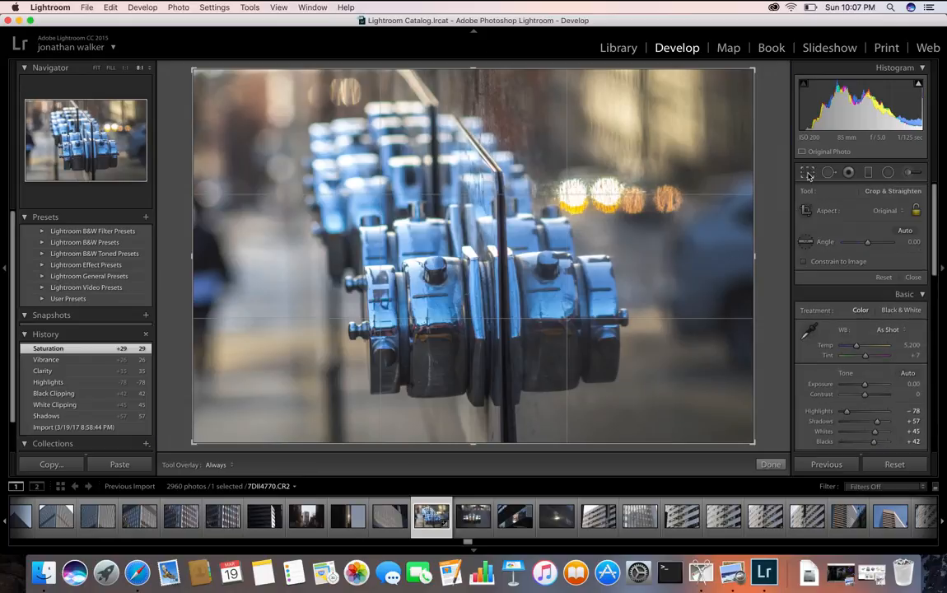
left_click(904, 214)
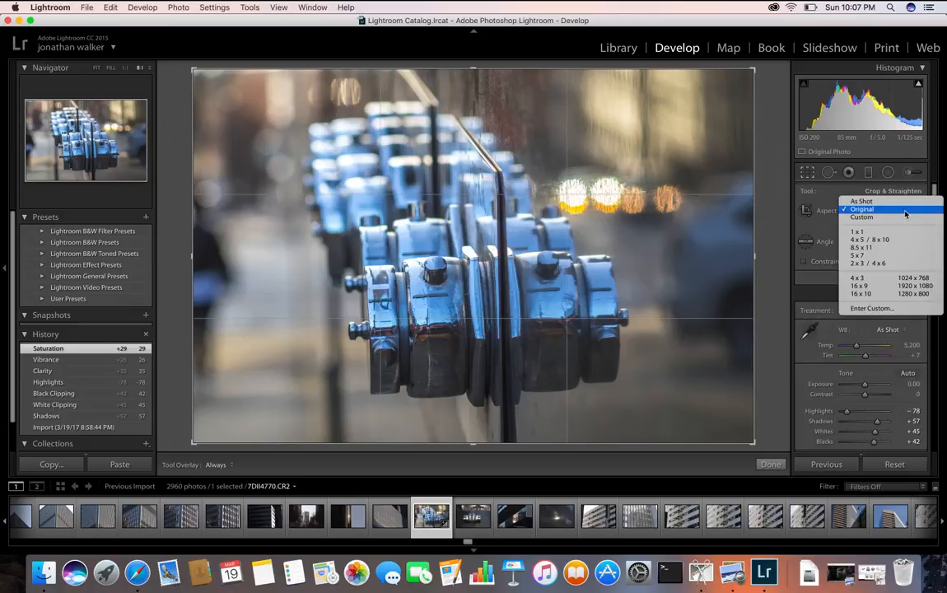
left_click(860, 231)
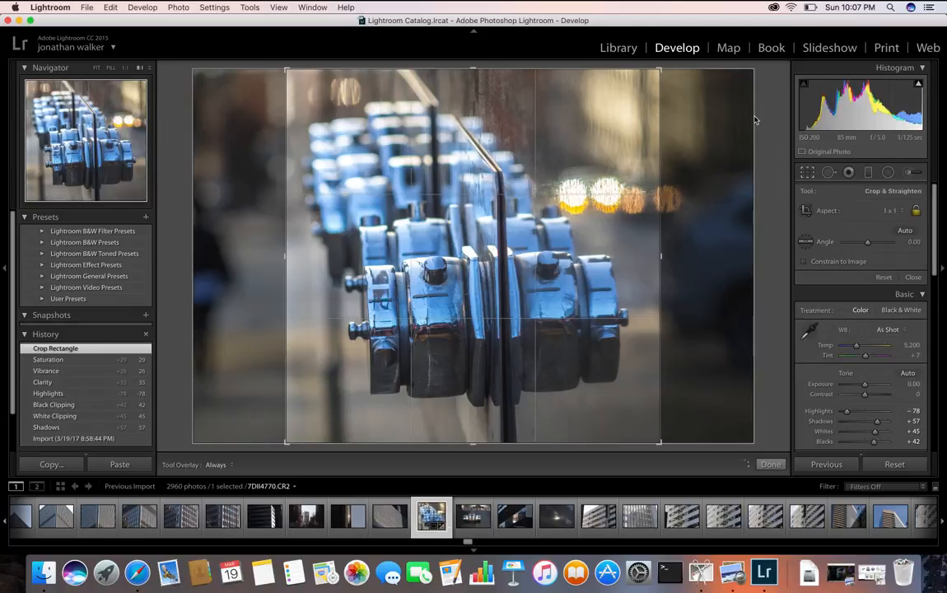
Step: Shrink the square crop tightly around the left cylinder's reflection, fine-tune its position and apply it
left_click_drag(660, 71, 358, 359)
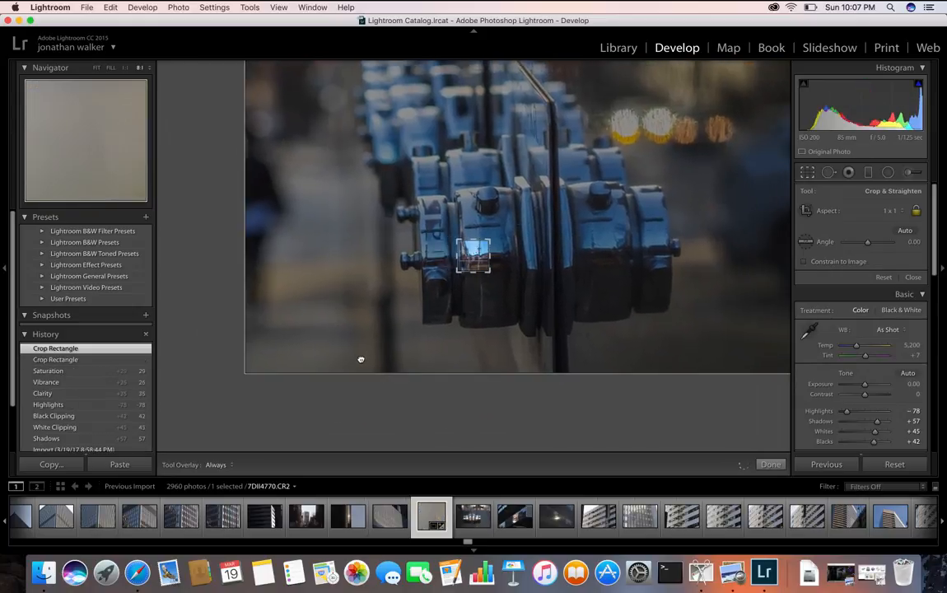
mouse_move(475, 257)
left_mouse_down()
mouse_move(465, 254)
mouse_move(503, 232)
mouse_move(481, 253)
left_mouse_up()
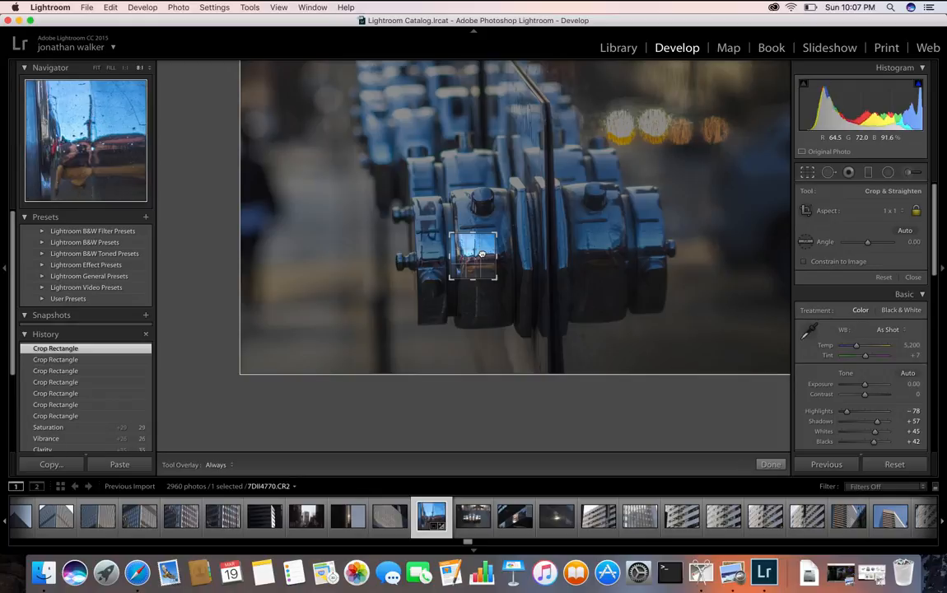
left_click_drag(481, 253, 475, 258)
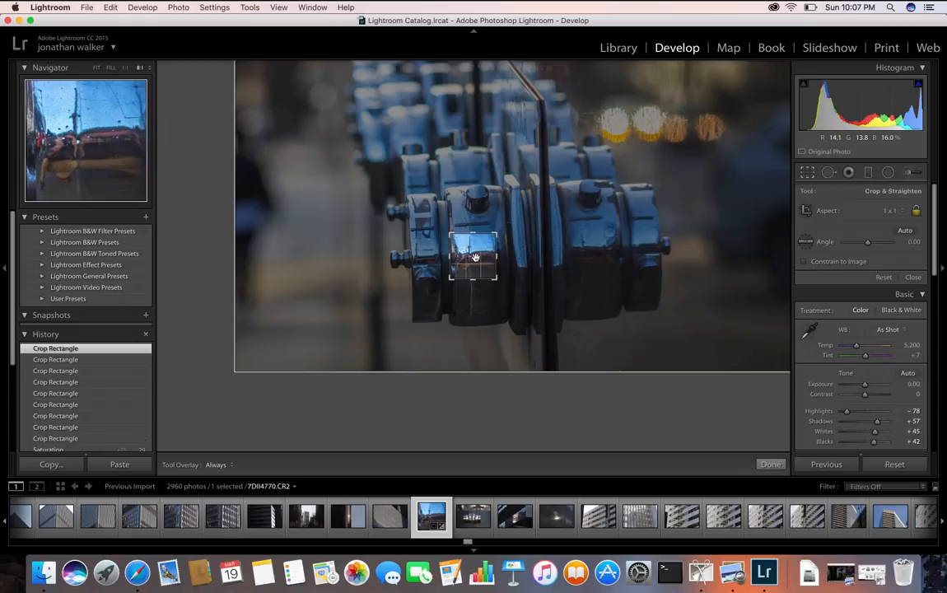
left_click_drag(474, 260, 471, 259)
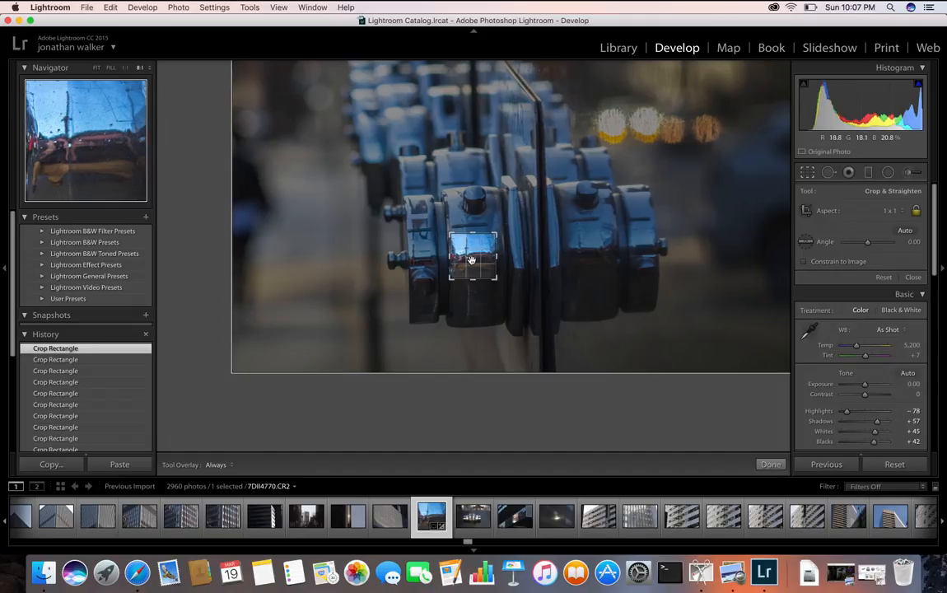
key("Return")
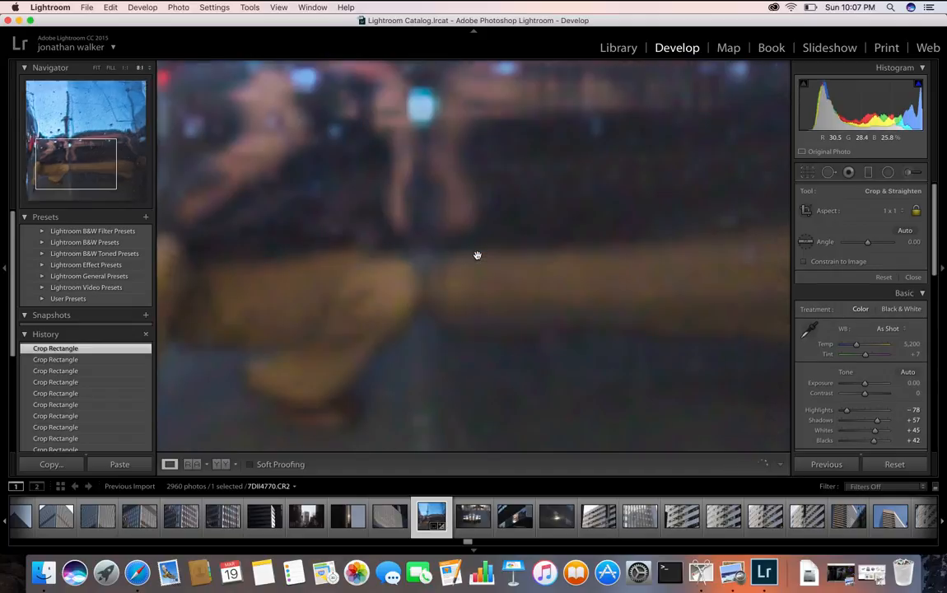
left_click(478, 256)
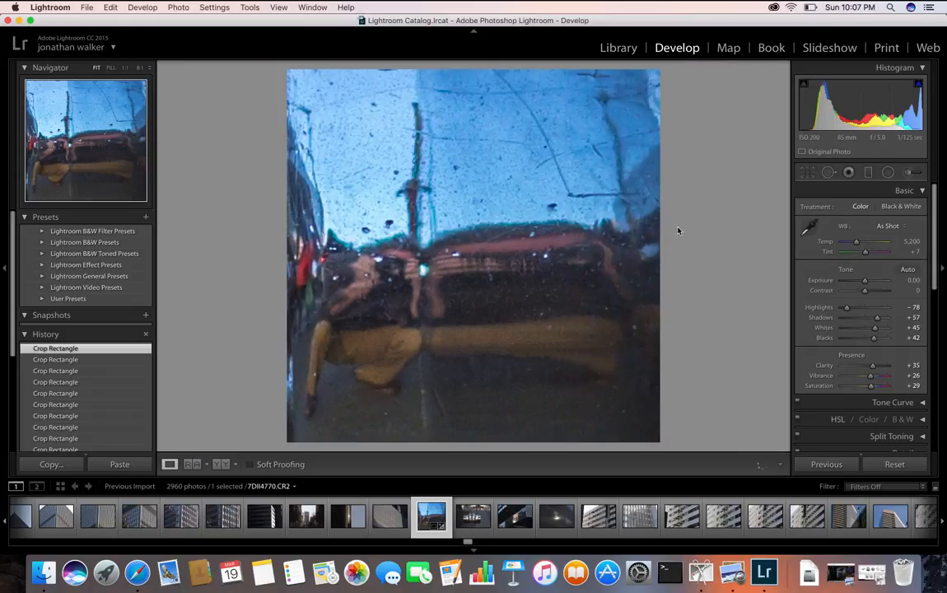
Step: Export the cropped photo as a JPEG to the Desktop with the Put in Subfolder option turned off
right_click(546, 195)
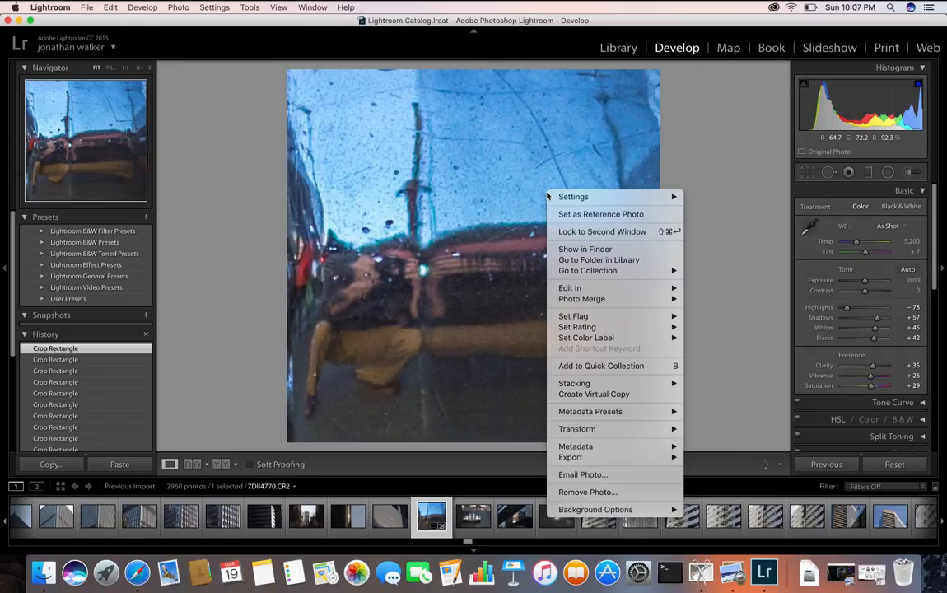
mouse_move(599, 462)
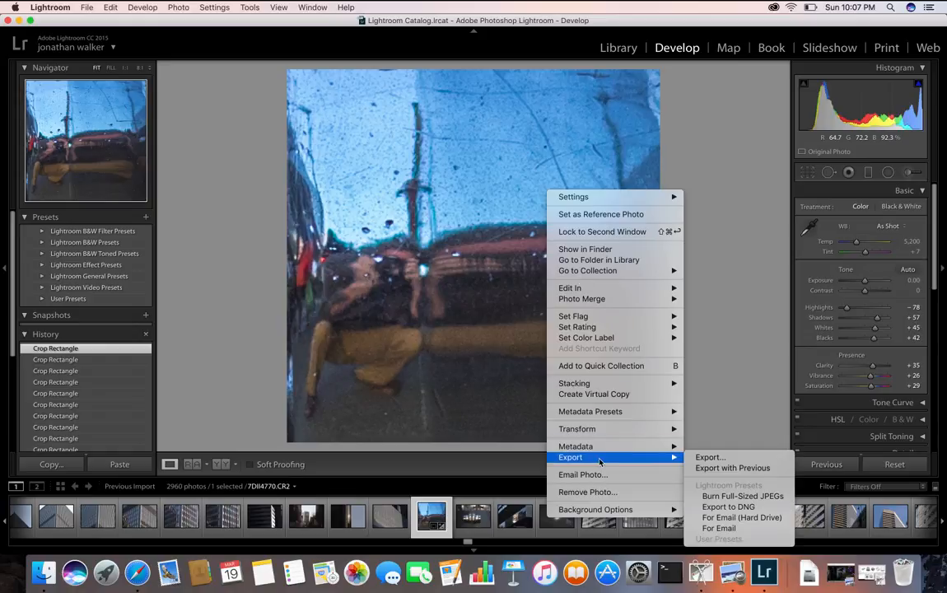
left_click(711, 458)
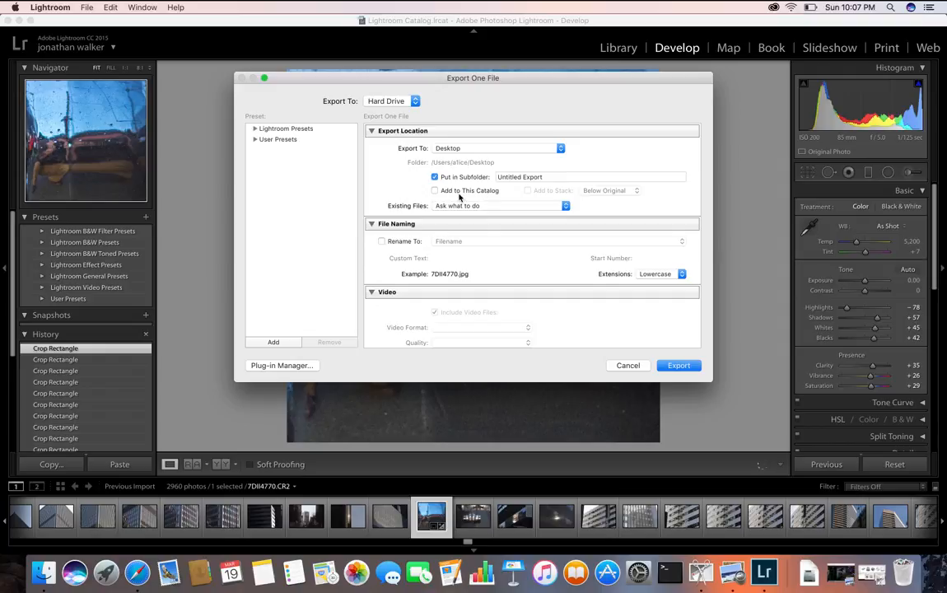
left_click(434, 177)
scroll(487, 190, "down", 10)
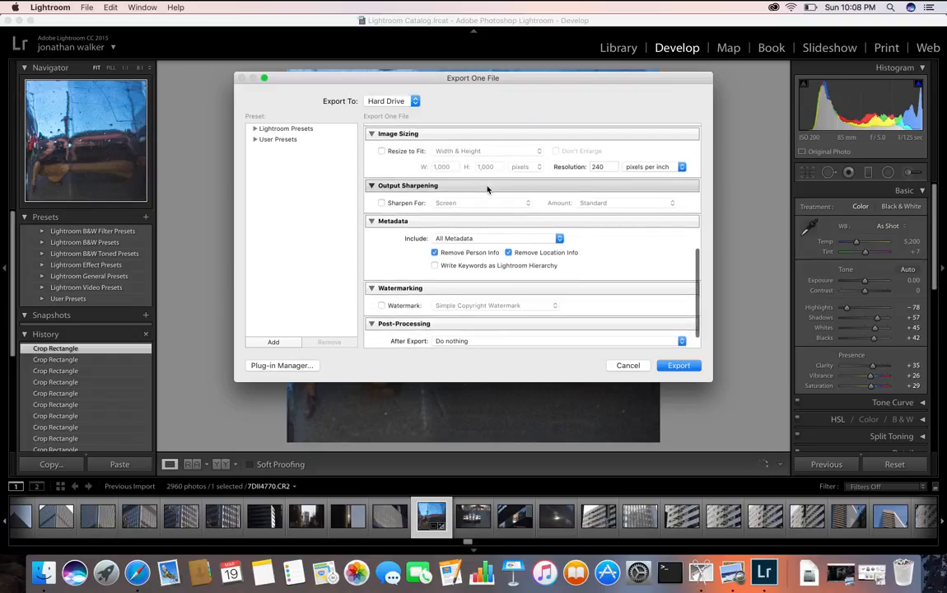
scroll(487, 190, "up", 4)
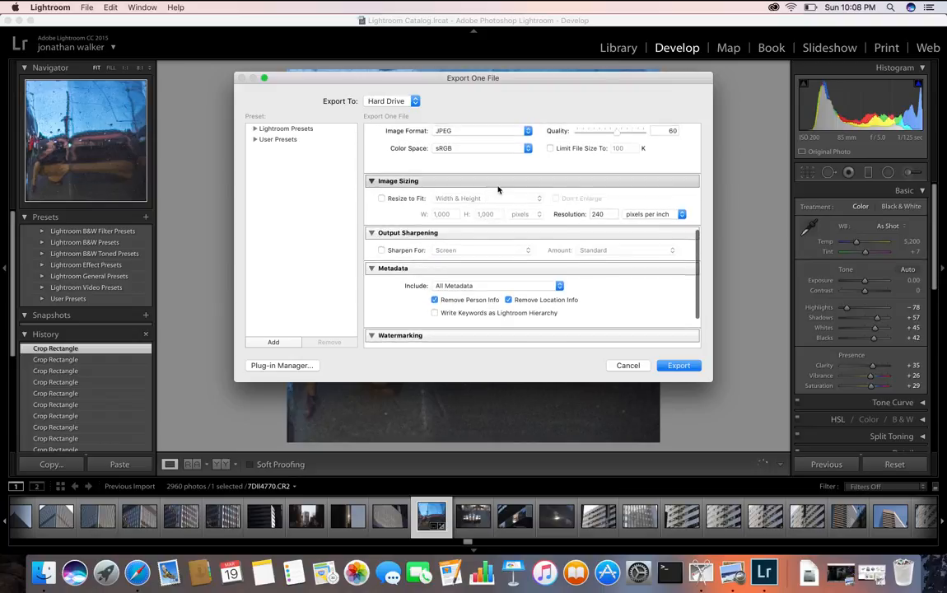
left_click(679, 366)
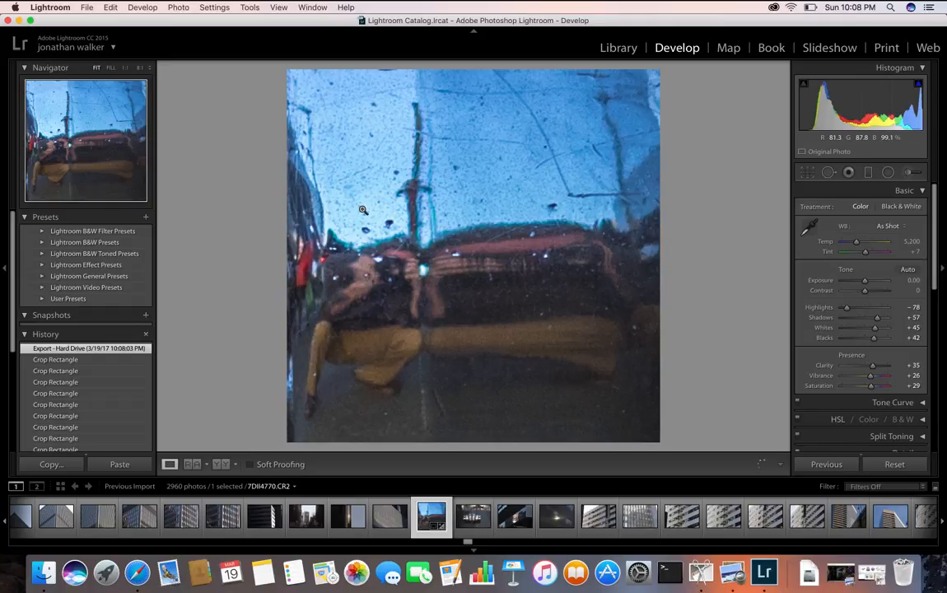
Step: Compare the cropped reflection with its place in the full frame by repeatedly showing and hiding the crop overlay
left_click(807, 172)
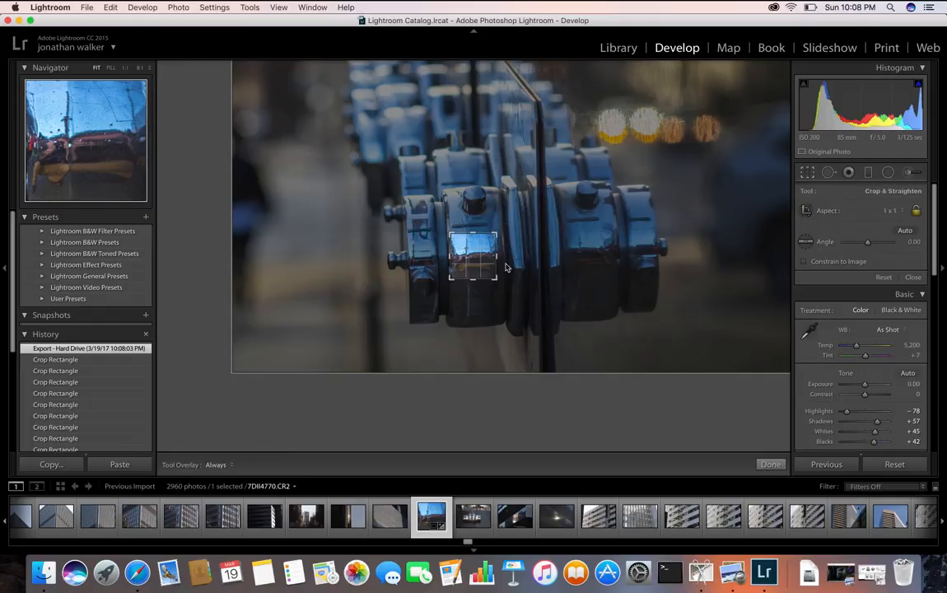
left_click(808, 173)
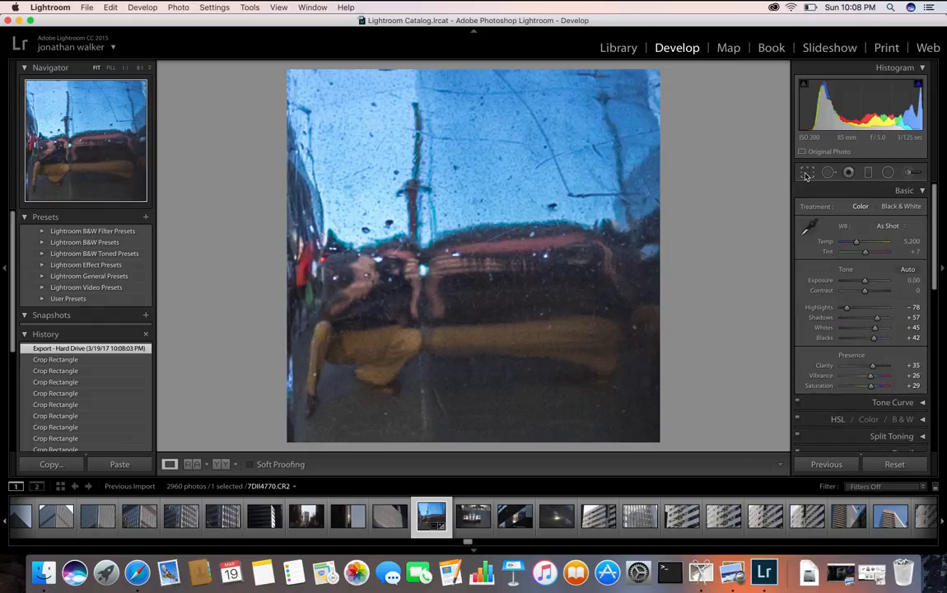
left_click(806, 174)
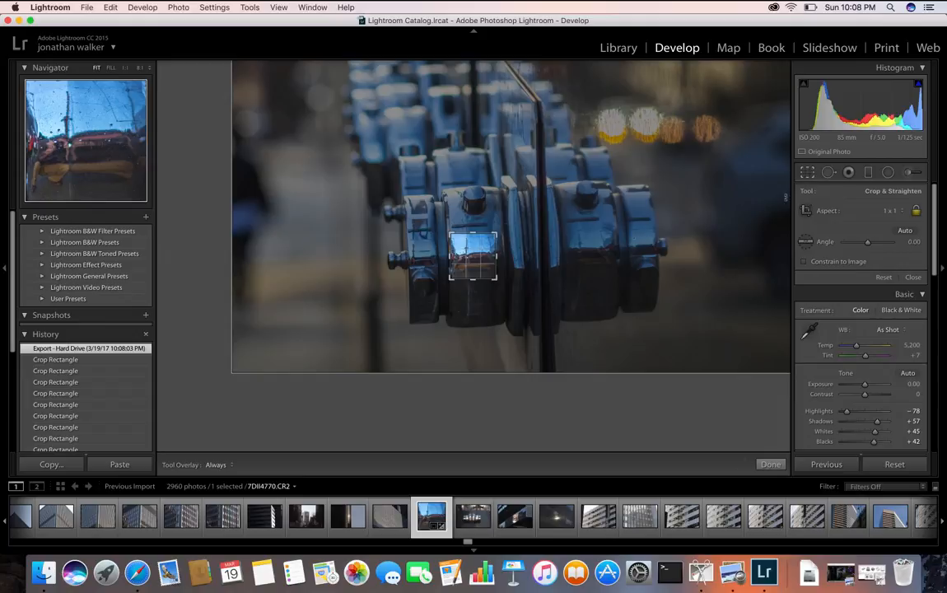
left_click(805, 175)
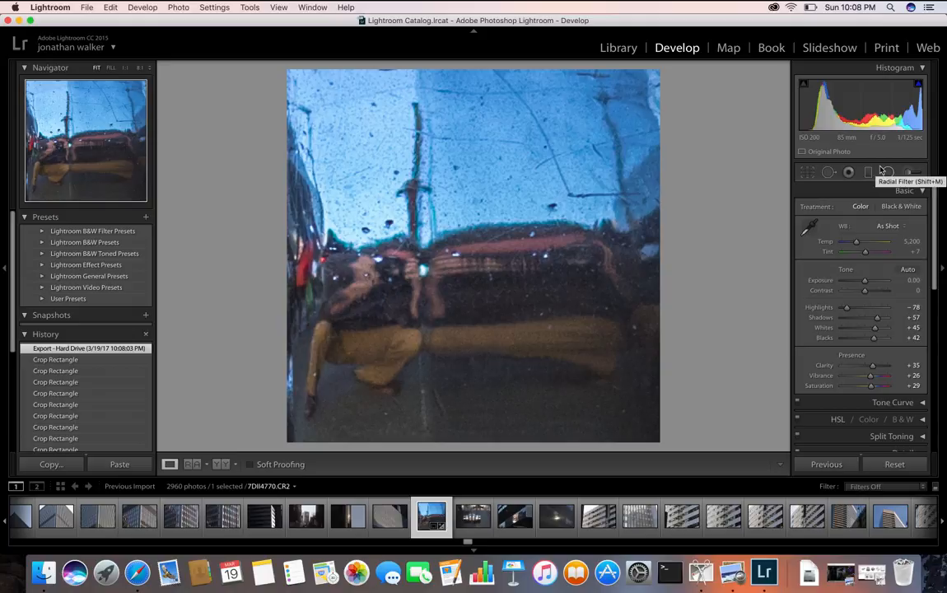
left_click(808, 172)
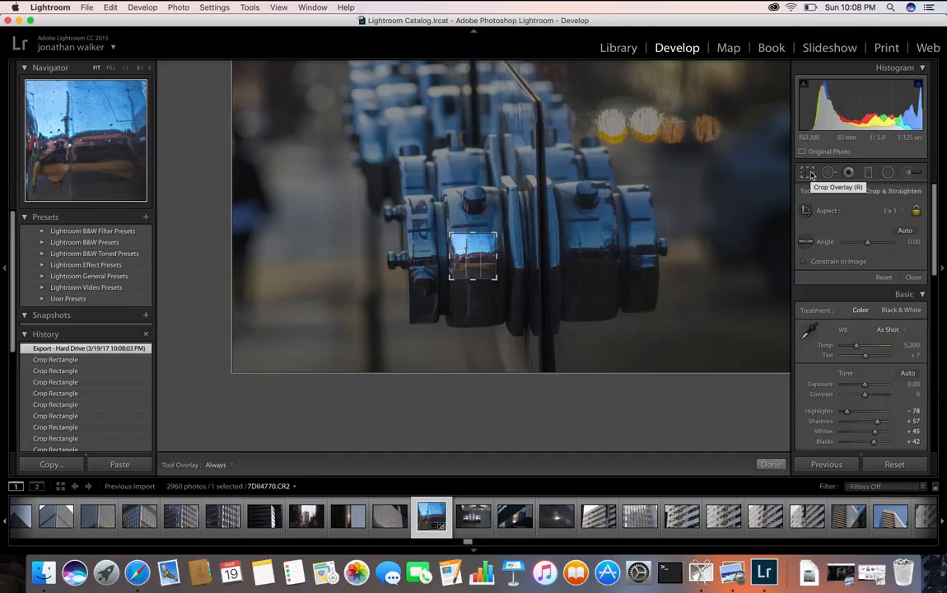
key("shift")
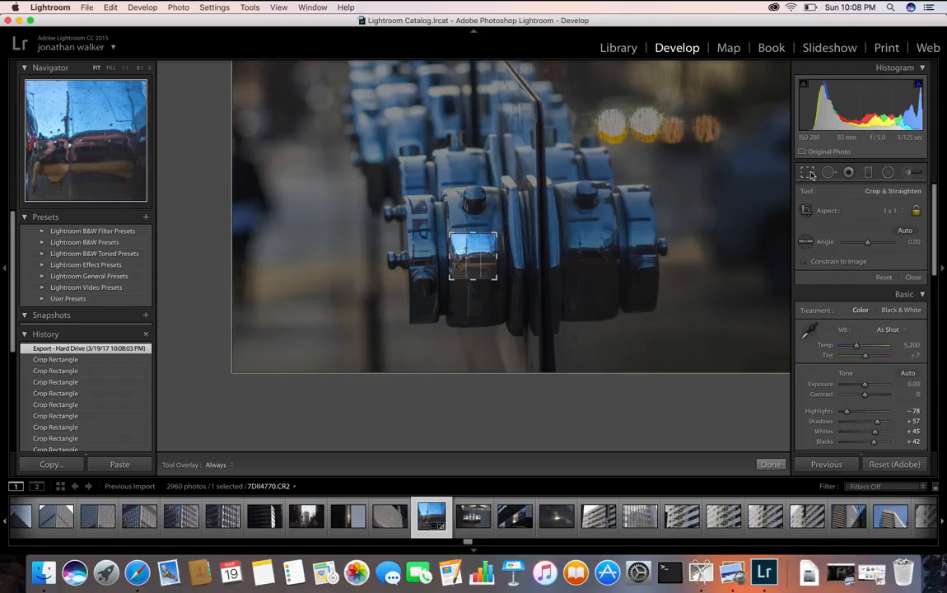